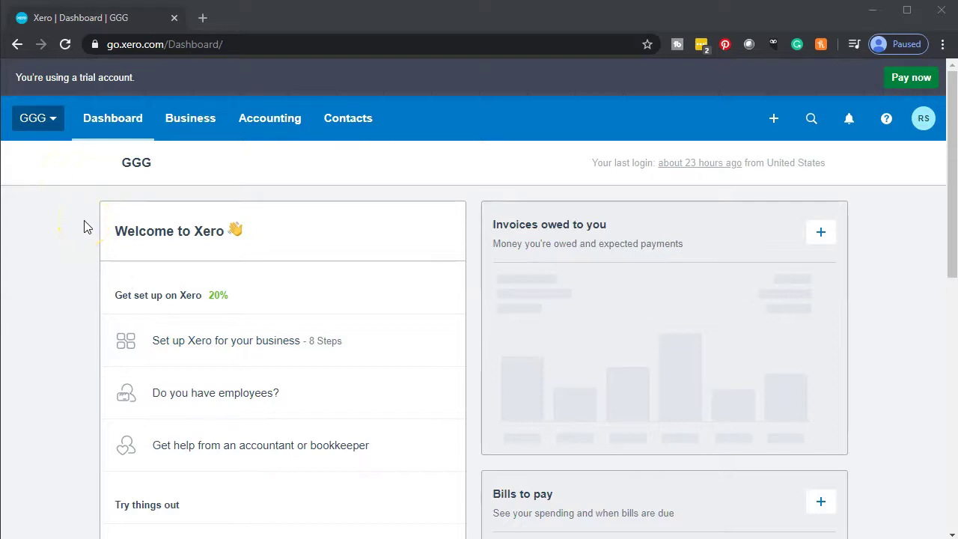
Step: Open the Balance Sheet report and duplicate its browser tab
{"action": "left_click", "coordinate": [291, 141]}
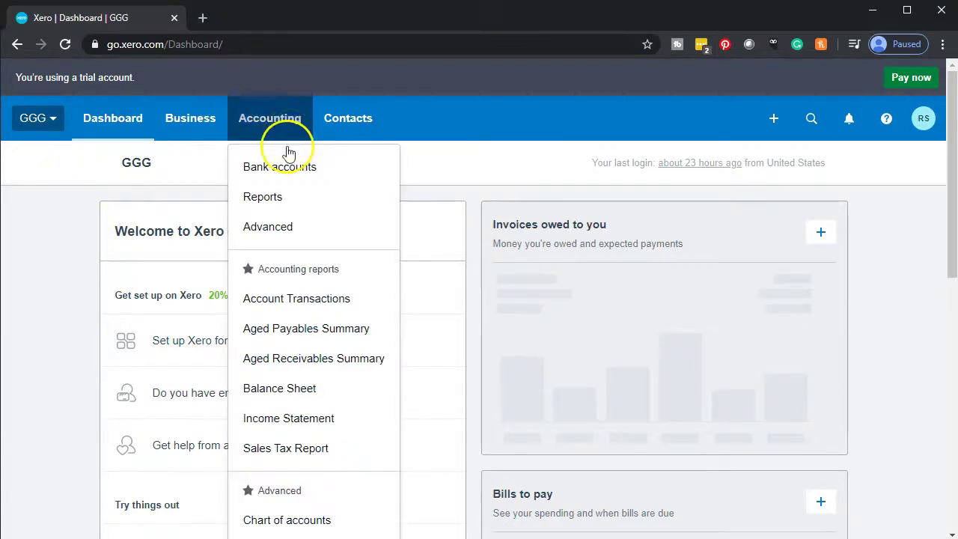
{"action": "left_click", "coordinate": [305, 388]}
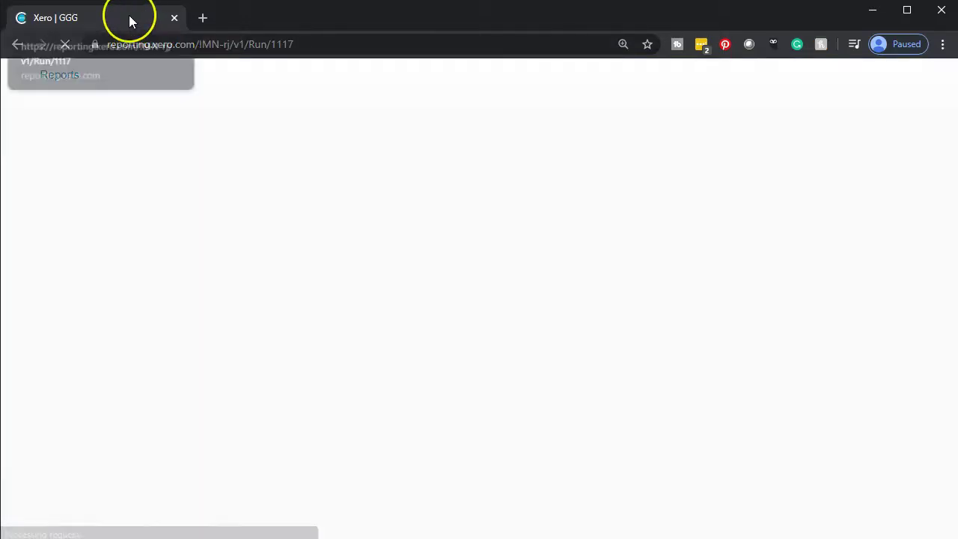
{"action": "right_click", "coordinate": [130, 21]}
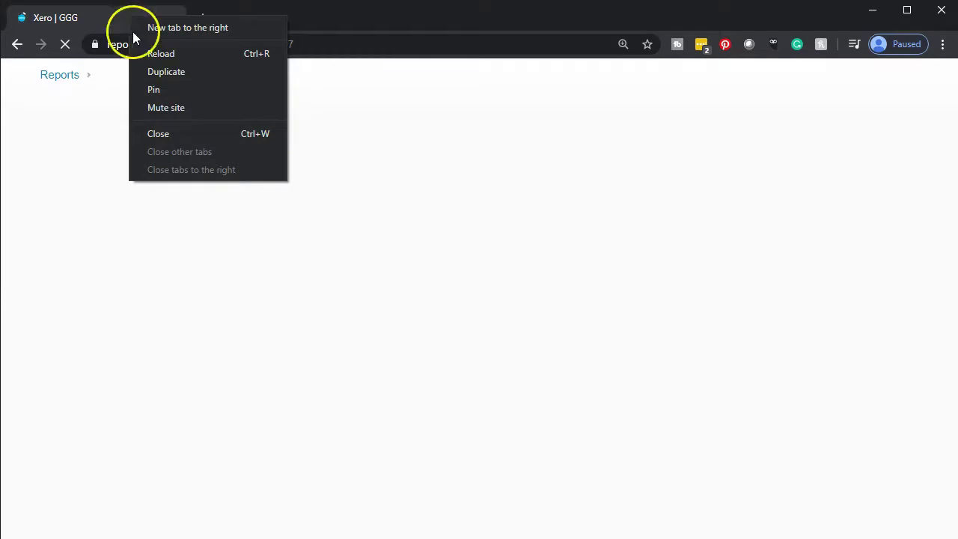
{"action": "left_click", "coordinate": [149, 71]}
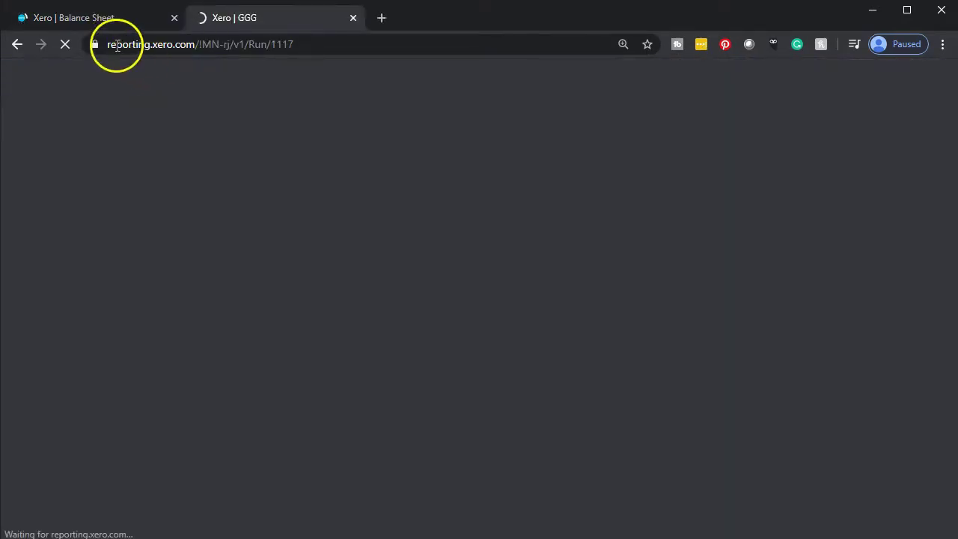
Step: Open the Income Statement report in the original browser tab and duplicate that tab
{"action": "left_click", "coordinate": [101, 26]}
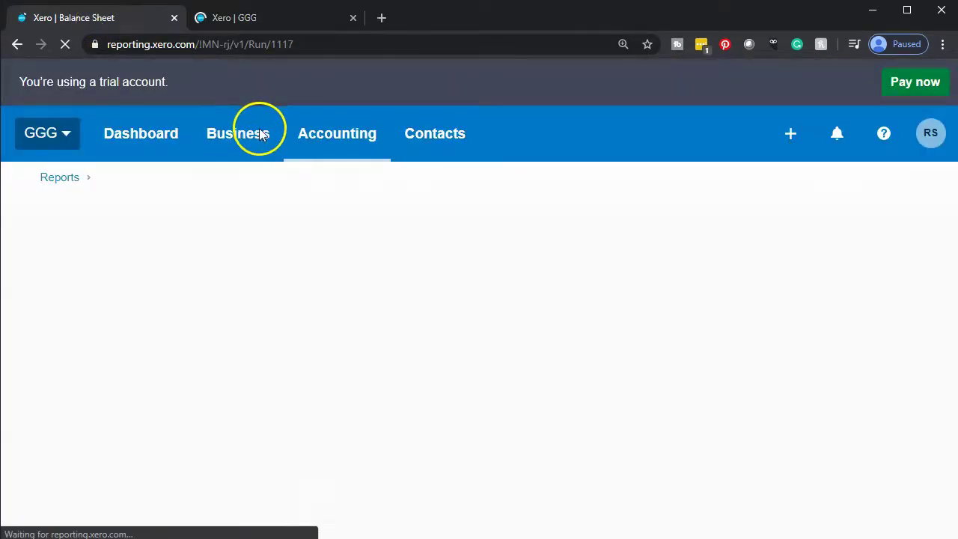
{"action": "left_click", "coordinate": [341, 140]}
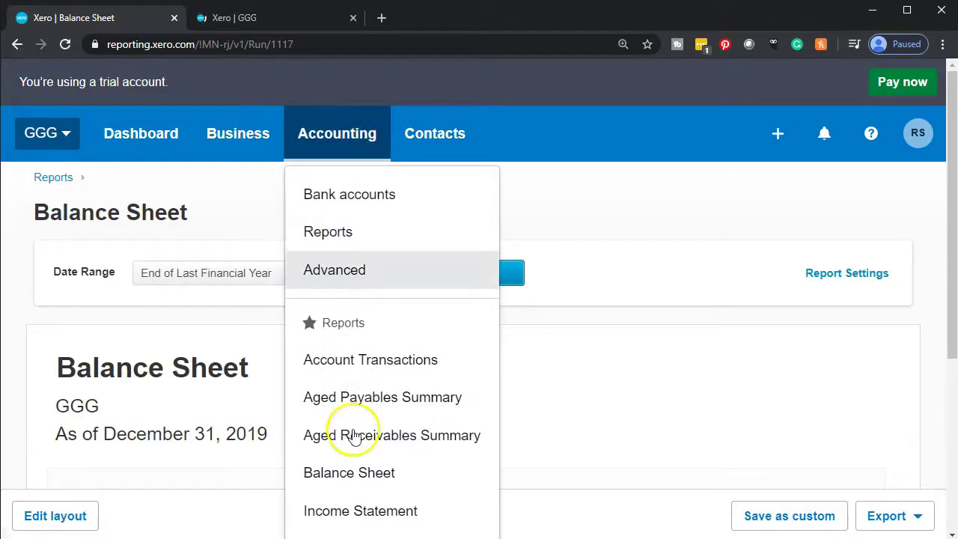
{"action": "left_click", "coordinate": [364, 516]}
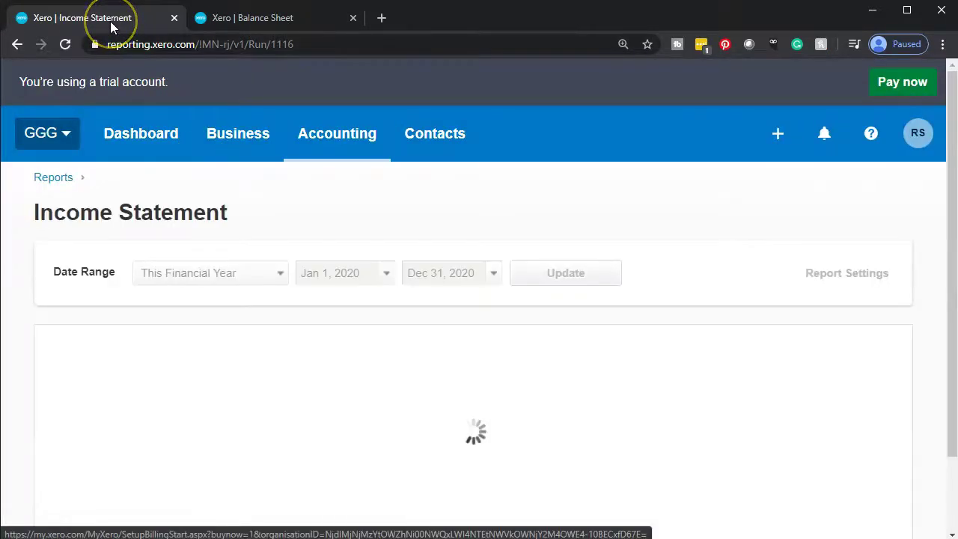
{"action": "right_click", "coordinate": [115, 22]}
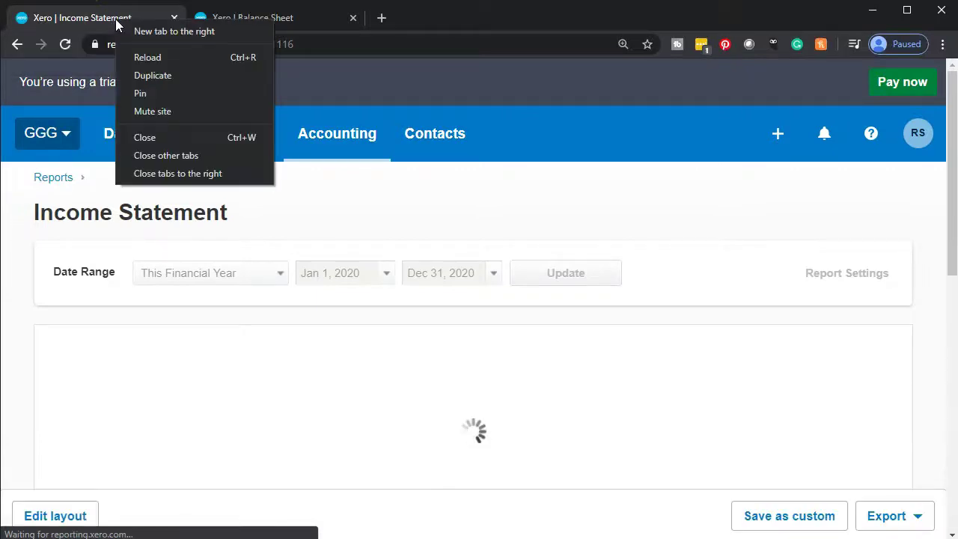
{"action": "left_click", "coordinate": [138, 75]}
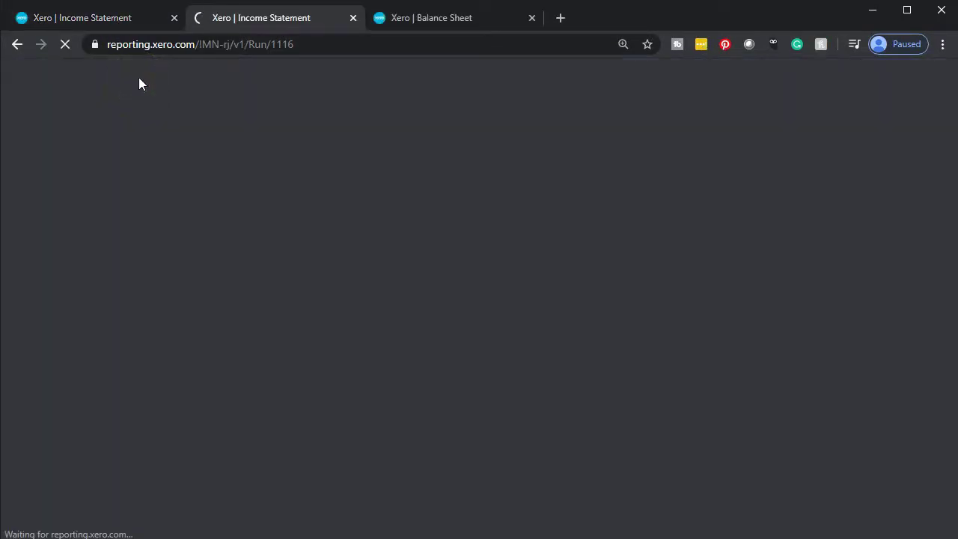
Step: Open the Bank Reconciliation Summary from the full reports list in the original browser tab and duplicate that tab
{"action": "left_click", "coordinate": [101, 19]}
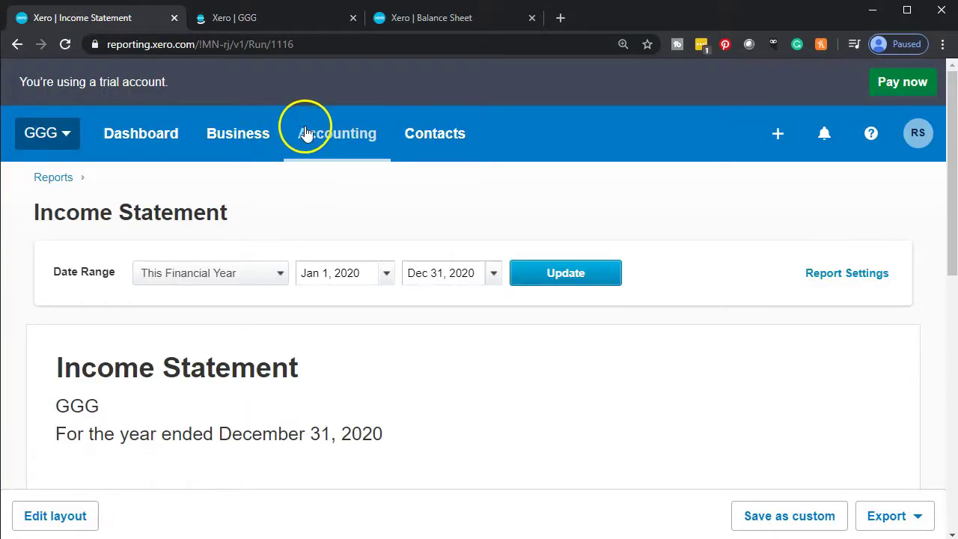
{"action": "left_click", "coordinate": [347, 140]}
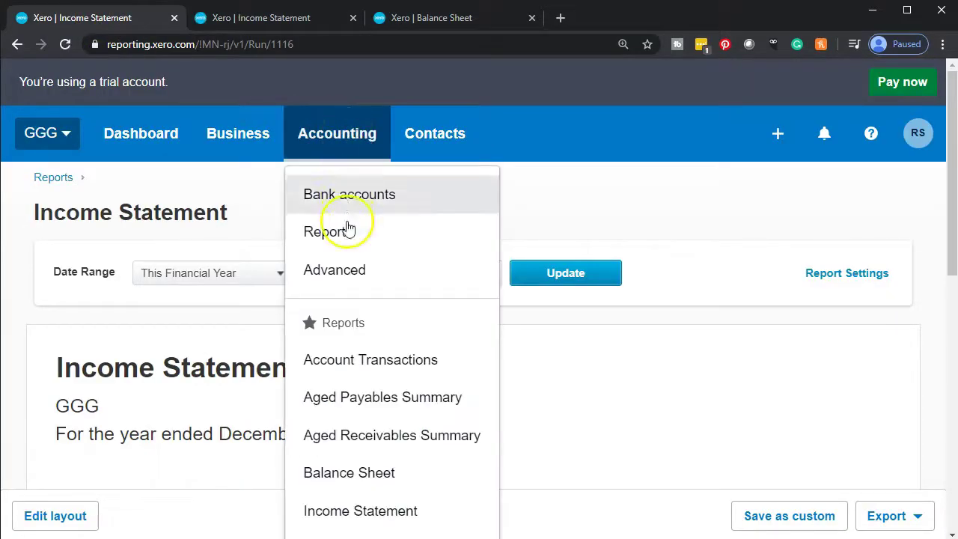
{"action": "left_click", "coordinate": [349, 246]}
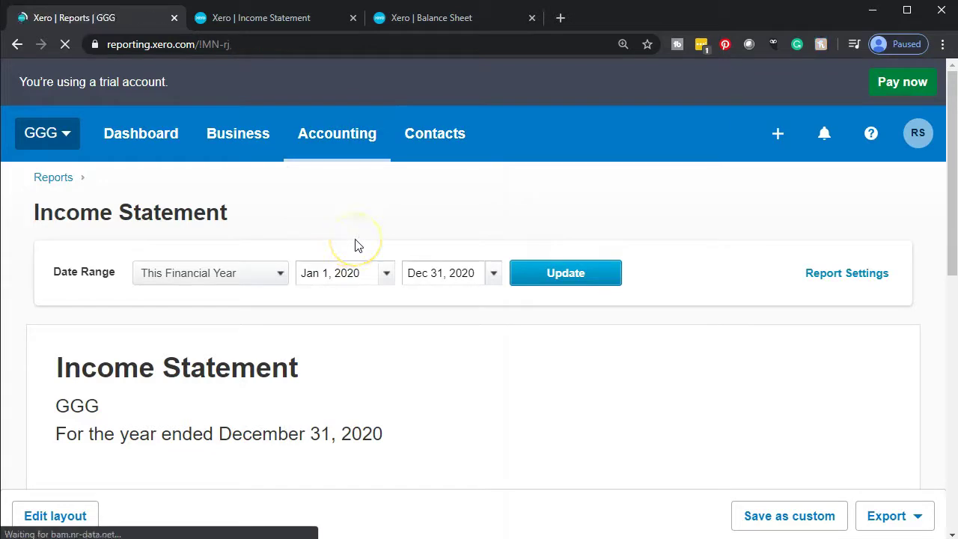
{"action": "scroll", "coordinate": [354, 247], "scroll_direction": "down", "scroll_amount": 7}
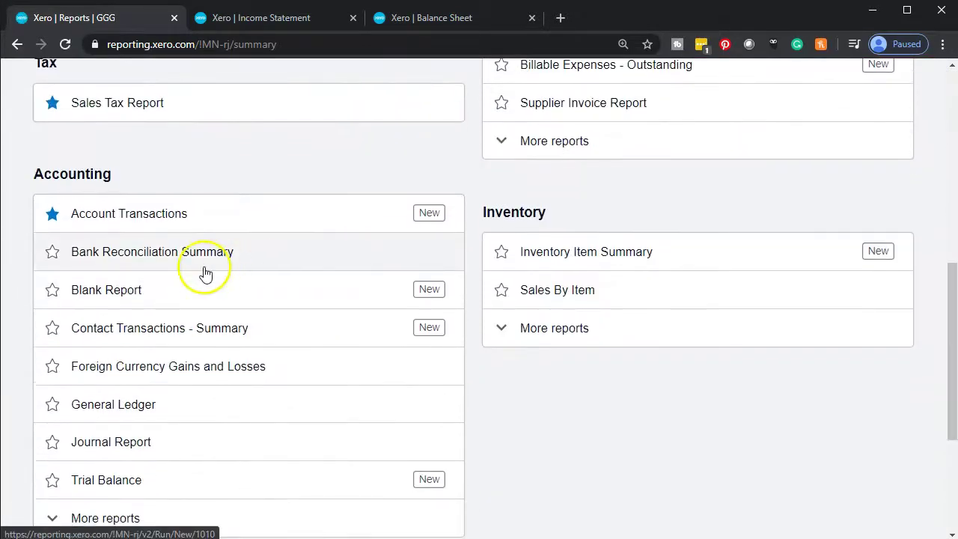
{"action": "left_click", "coordinate": [204, 268]}
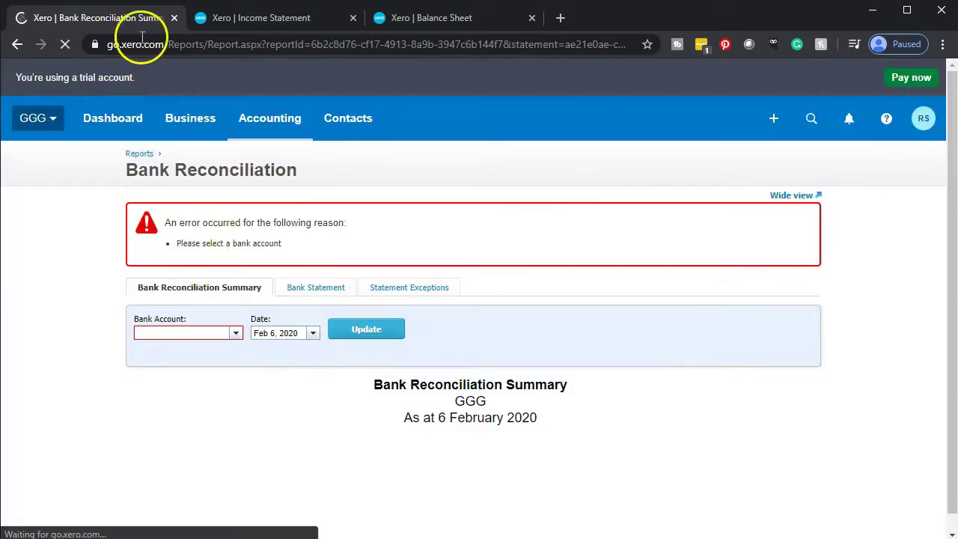
{"action": "right_click", "coordinate": [133, 24]}
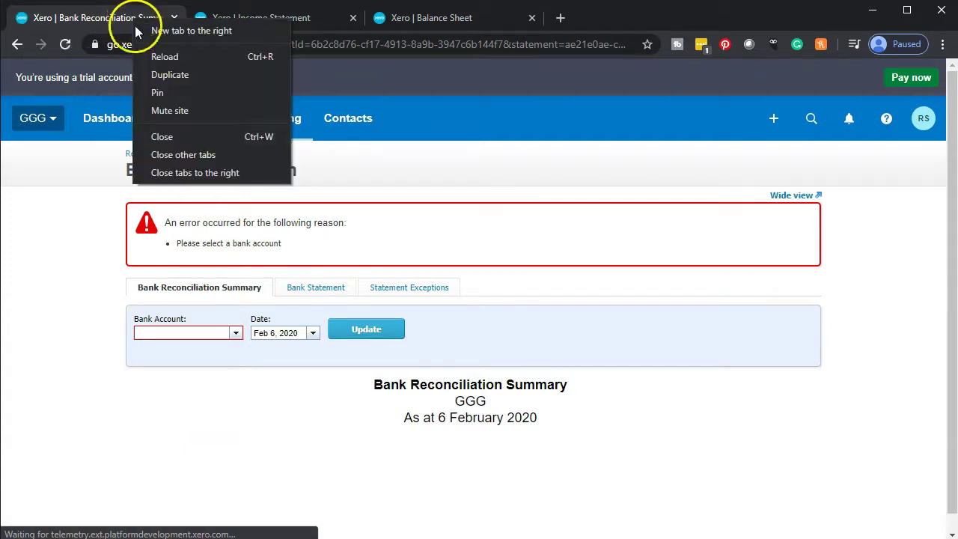
{"action": "left_click", "coordinate": [162, 74]}
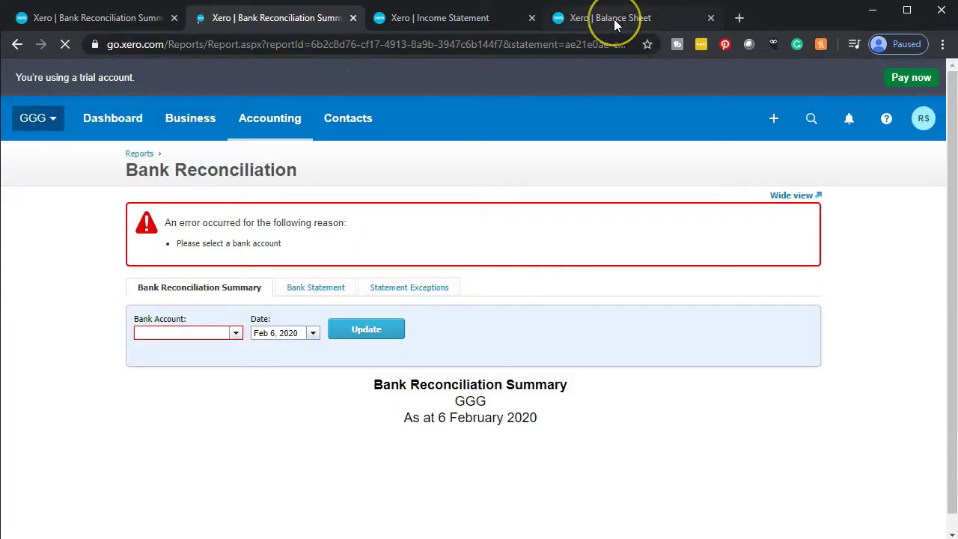
Step: Set the Balance Sheet date to Apr 30, 2020 and update the report
{"action": "left_click", "coordinate": [614, 23]}
{"action": "scroll", "coordinate": [633, 269], "scroll_direction": "down", "scroll_amount": 1}
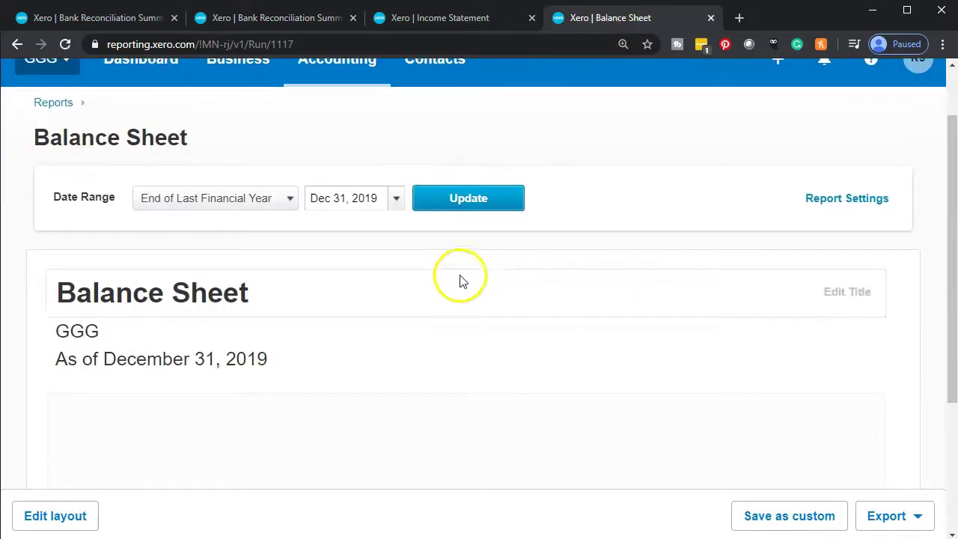
{"action": "left_click", "coordinate": [396, 199]}
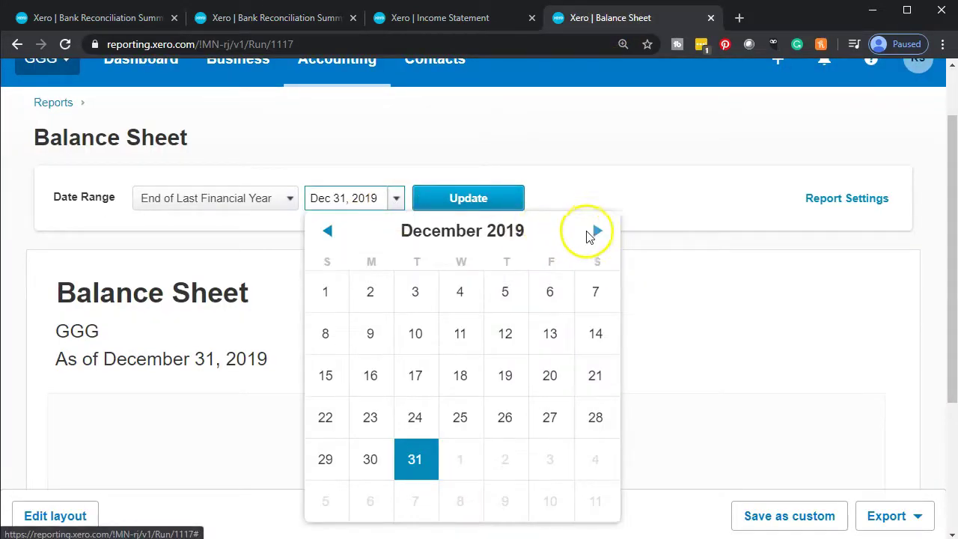
{"action": "left_click", "coordinate": [596, 232]}
{"action": "left_click", "coordinate": [597, 232]}
{"action": "left_click", "coordinate": [598, 233]}
{"action": "left_click", "coordinate": [598, 233]}
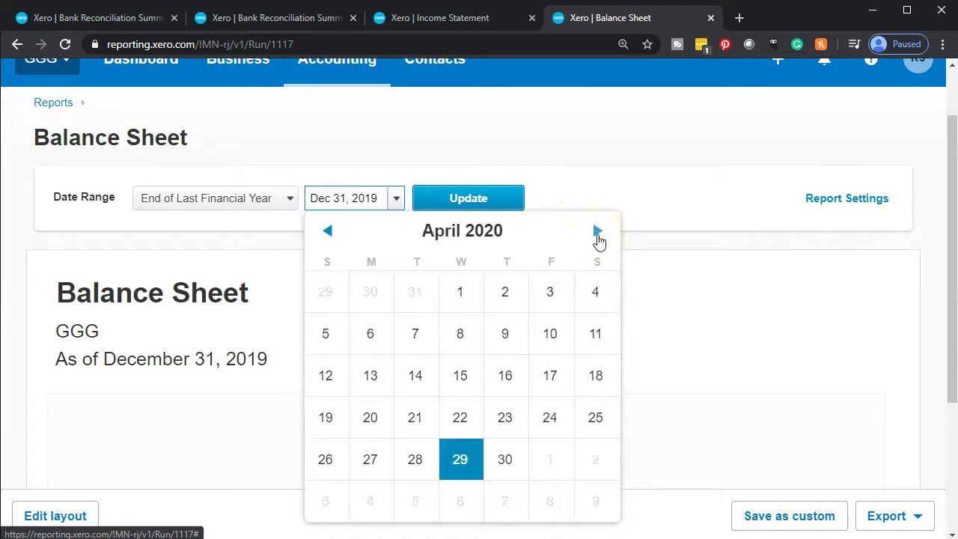
{"action": "left_click", "coordinate": [507, 479]}
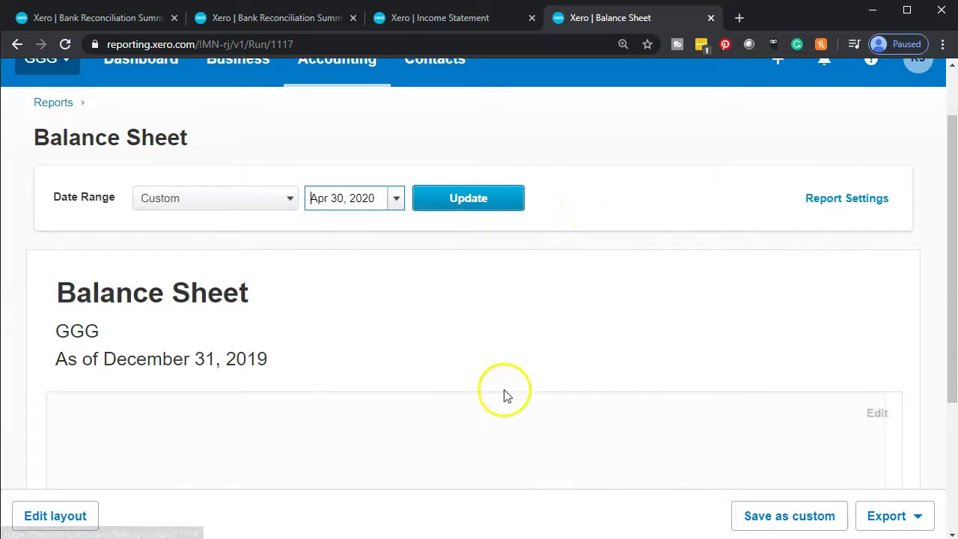
{"action": "left_click", "coordinate": [473, 208]}
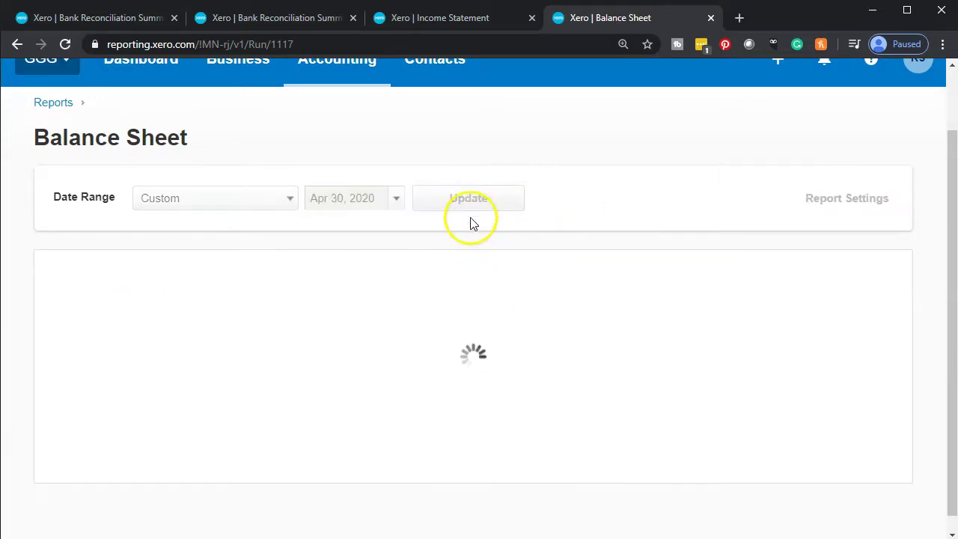
Step: Set the start date of the Income Statement to Apr 1, 2020
{"action": "left_click", "coordinate": [462, 17]}
{"action": "scroll", "coordinate": [446, 170], "scroll_direction": "down", "scroll_amount": 2}
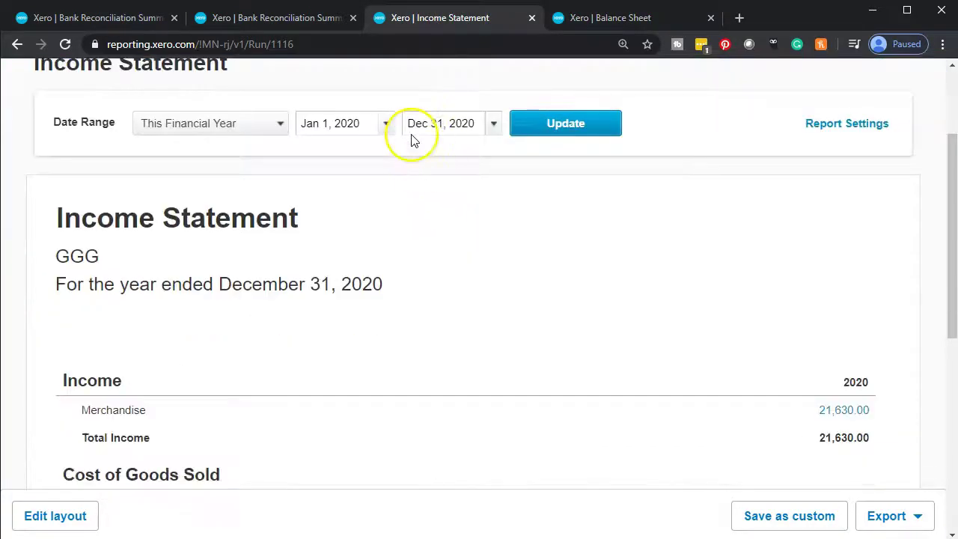
{"action": "left_click", "coordinate": [385, 122]}
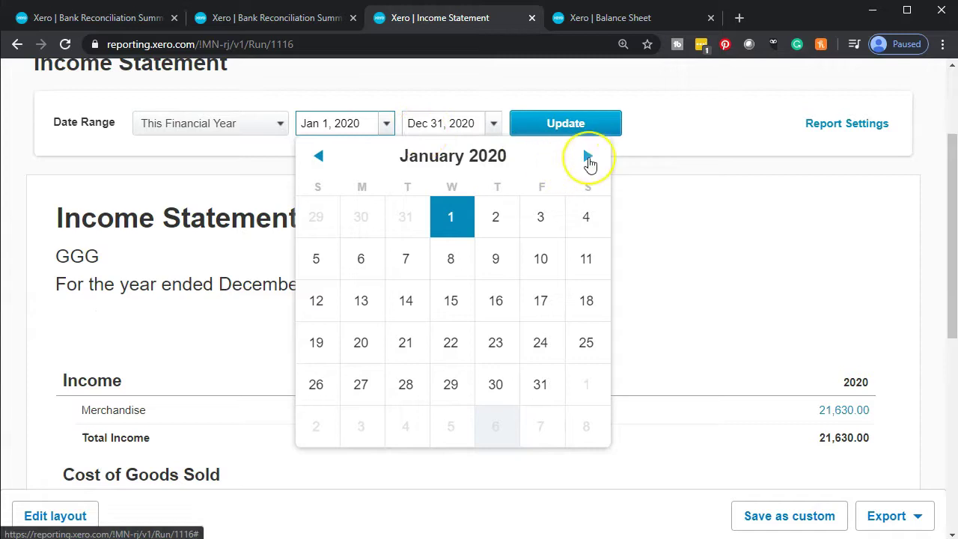
{"action": "left_click", "coordinate": [588, 156]}
{"action": "left_click", "coordinate": [587, 155]}
{"action": "left_click", "coordinate": [588, 156]}
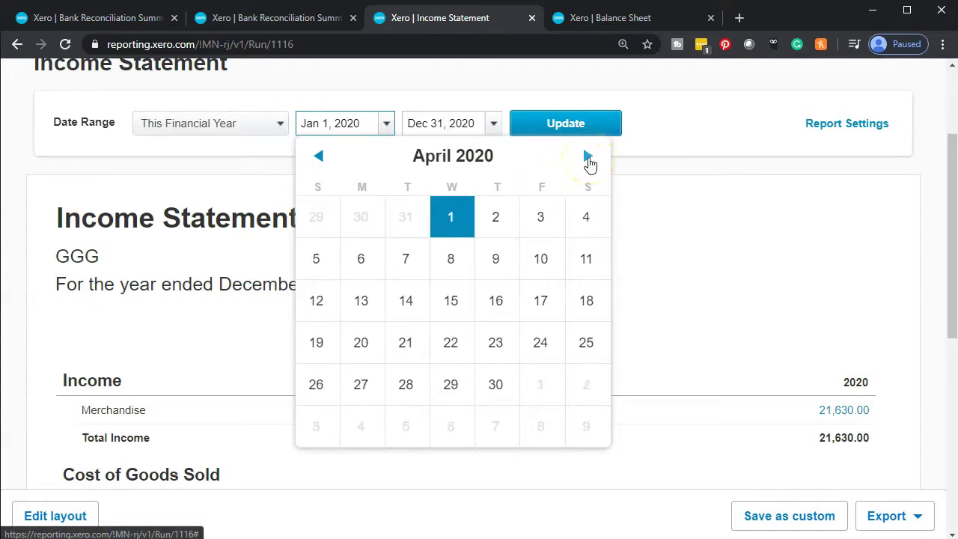
{"action": "left_click", "coordinate": [451, 215]}
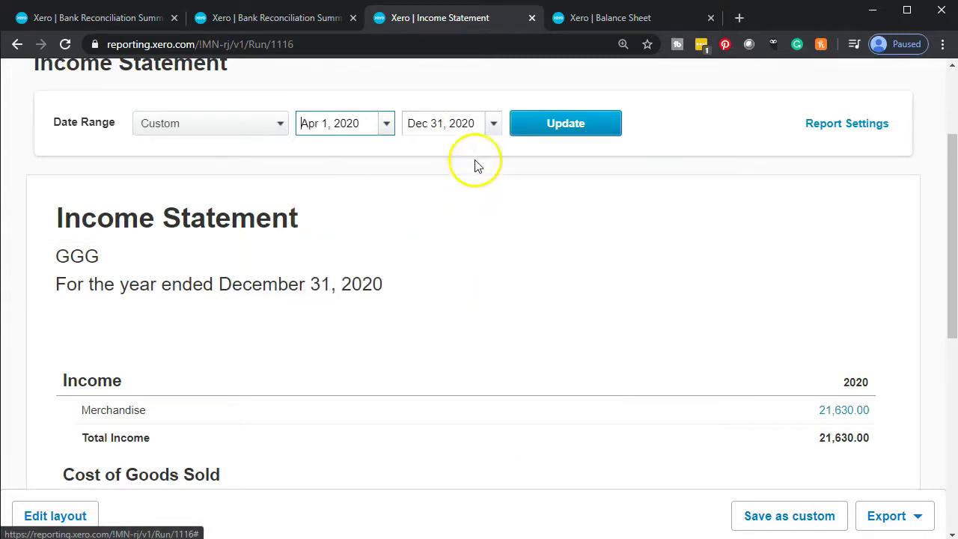
Step: Set the Income Statement end date to Apr 30, 2020, and update the report
{"action": "left_click", "coordinate": [494, 126]}
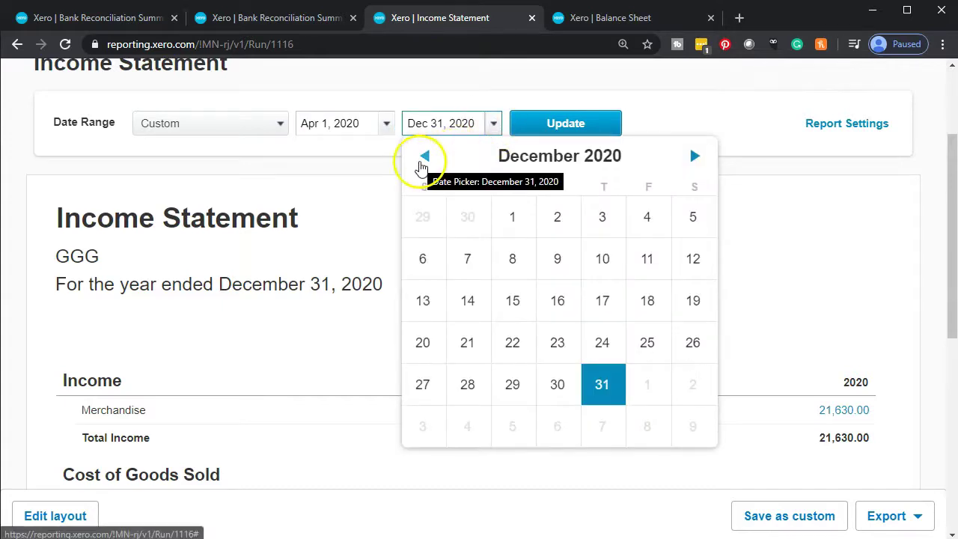
{"action": "left_click", "coordinate": [422, 159]}
{"action": "left_click", "coordinate": [422, 160]}
{"action": "left_click", "coordinate": [422, 159]}
{"action": "left_click", "coordinate": [422, 159]}
{"action": "left_click", "coordinate": [423, 160]}
{"action": "left_click", "coordinate": [424, 160]}
{"action": "left_click", "coordinate": [423, 160]}
{"action": "left_click", "coordinate": [424, 161]}
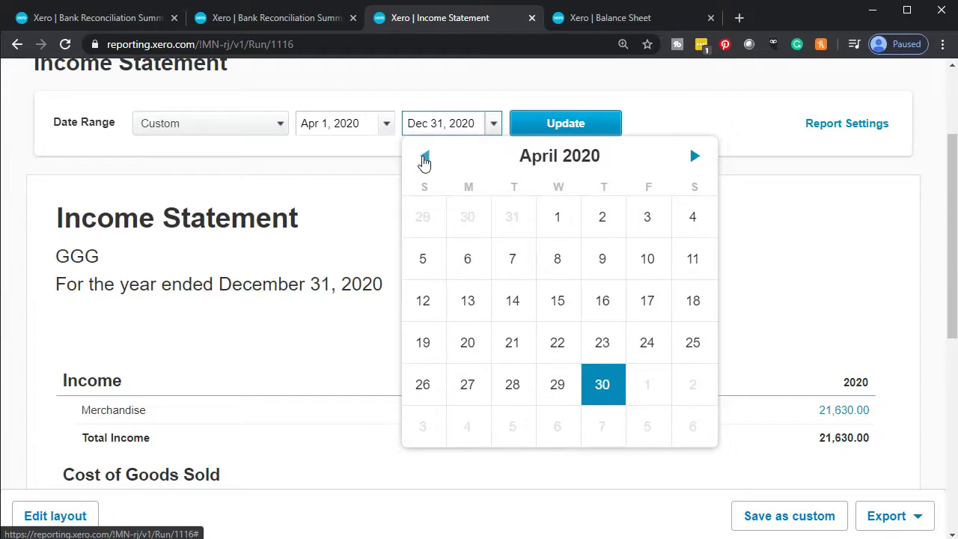
{"action": "left_click", "coordinate": [602, 384]}
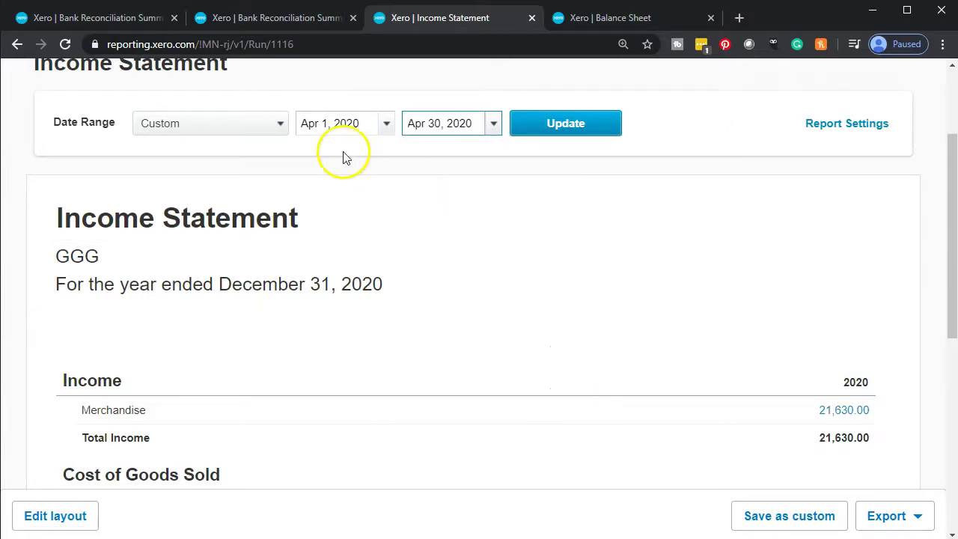
{"action": "left_click", "coordinate": [562, 142]}
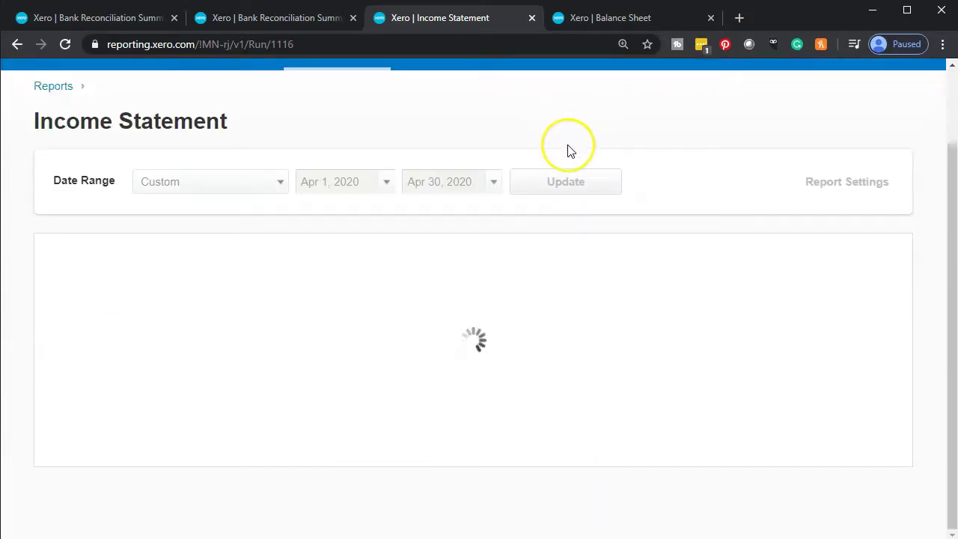
{"action": "scroll", "coordinate": [567, 150], "scroll_direction": "down", "scroll_amount": 3}
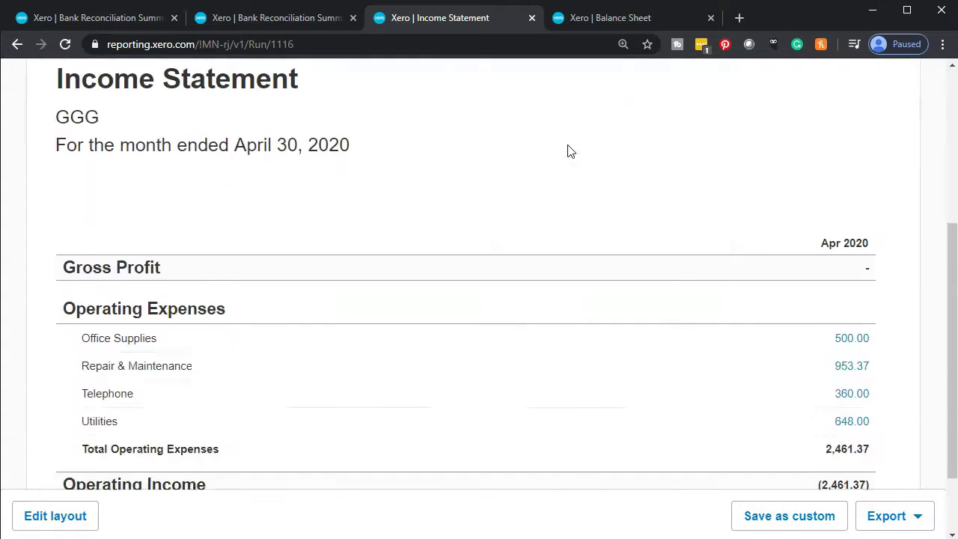
Step: Run the duplicated Bank Reconciliation Summary for the Checking - Chase account with the date May 31, 2020
{"action": "left_click", "coordinate": [265, 22]}
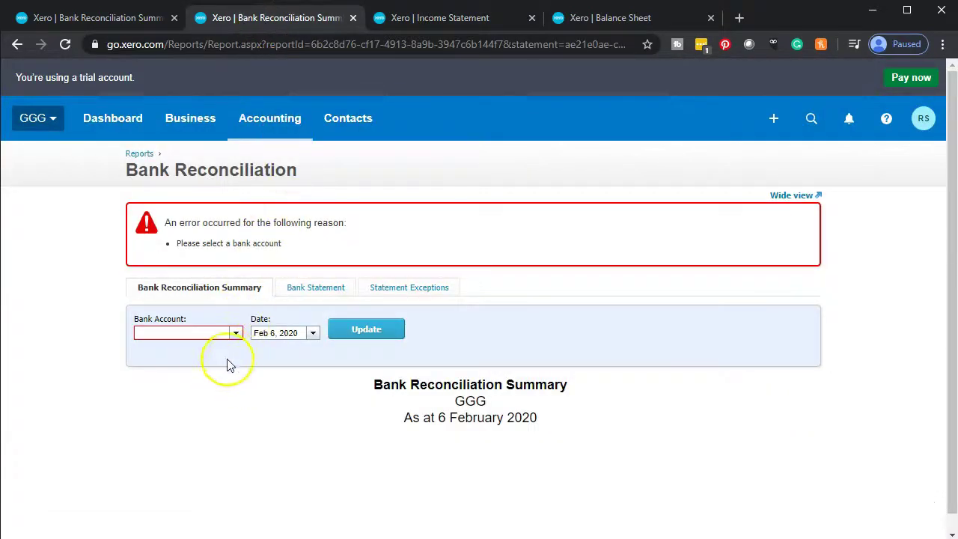
{"action": "left_click", "coordinate": [234, 336]}
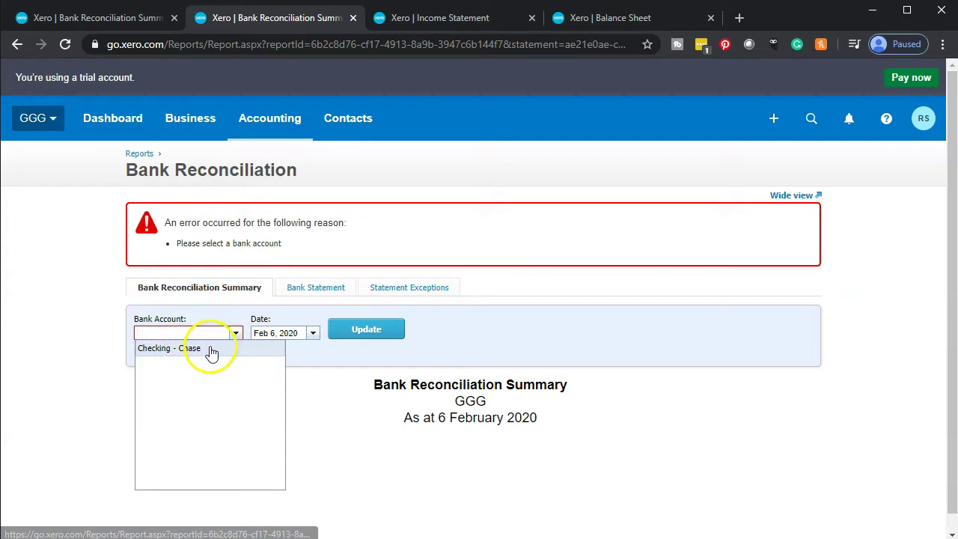
{"action": "left_click", "coordinate": [238, 348]}
{"action": "left_click", "coordinate": [313, 335]}
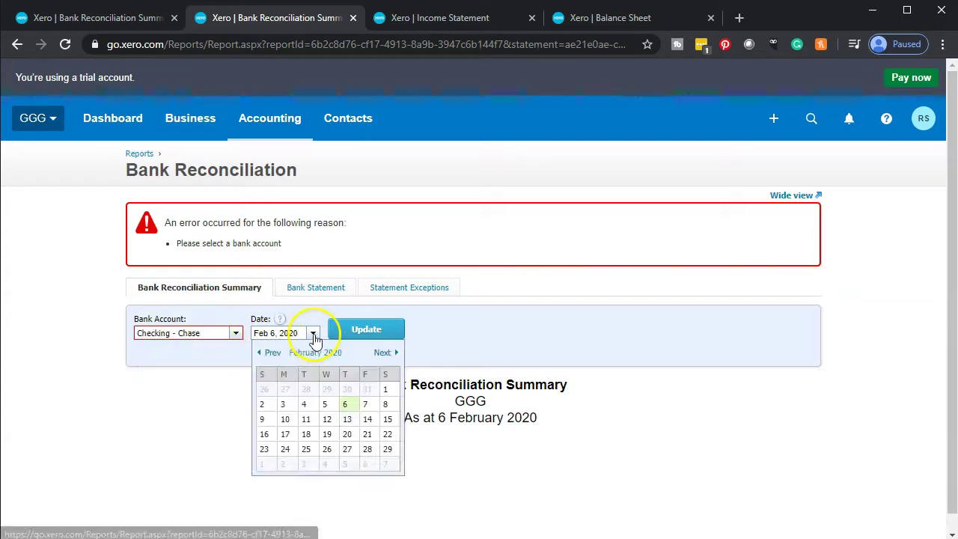
{"action": "left_click", "coordinate": [389, 355]}
{"action": "left_click", "coordinate": [390, 359]}
{"action": "left_click", "coordinate": [391, 359]}
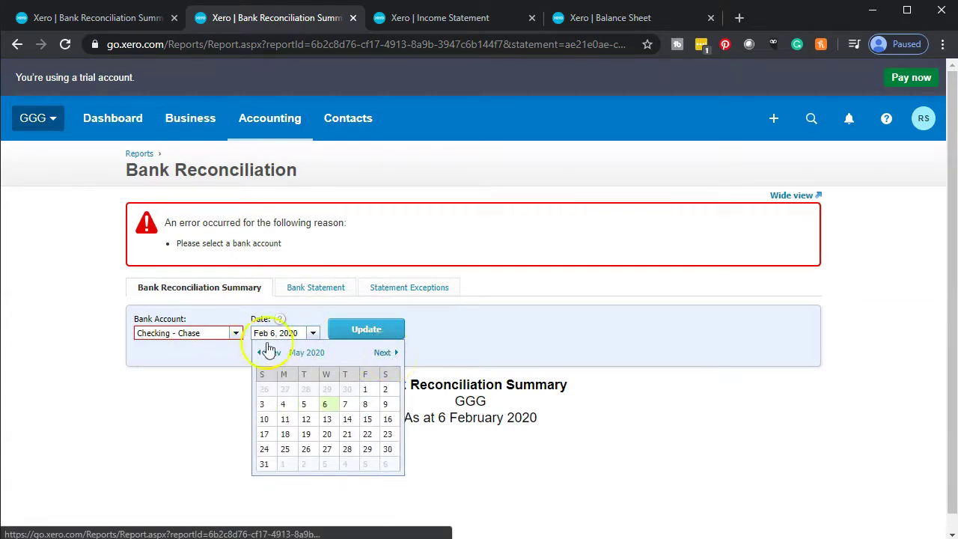
{"action": "left_click", "coordinate": [264, 464]}
{"action": "left_click", "coordinate": [343, 334]}
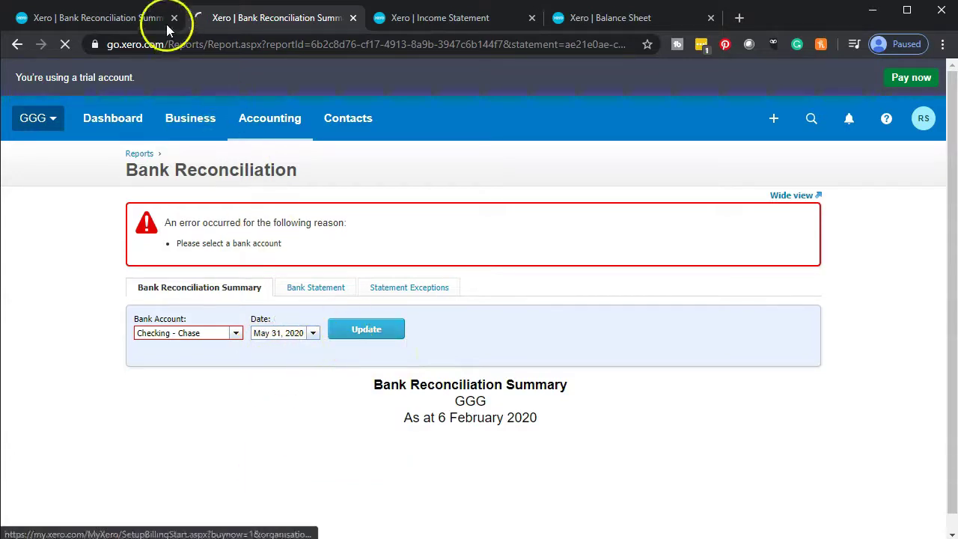
Step: In the first browser tab, open the Checking - Chase items awaiting reconciliation and enlarge the page to 125%
{"action": "left_click", "coordinate": [101, 18]}
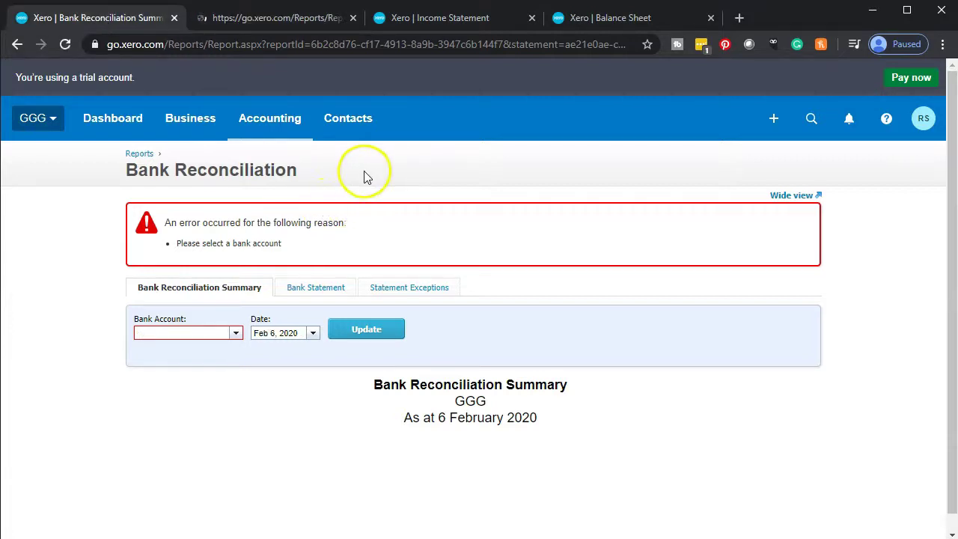
{"action": "left_click", "coordinate": [278, 128]}
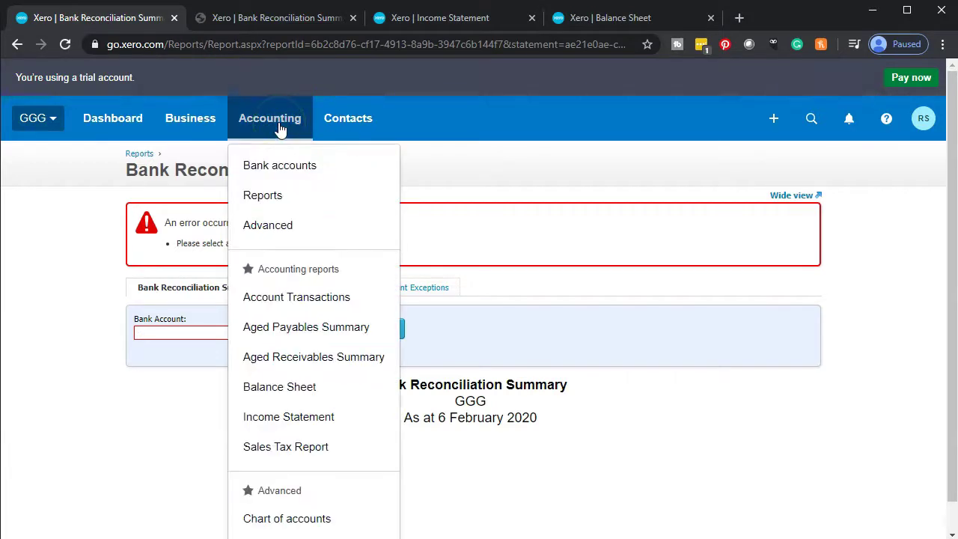
{"action": "left_click", "coordinate": [308, 174]}
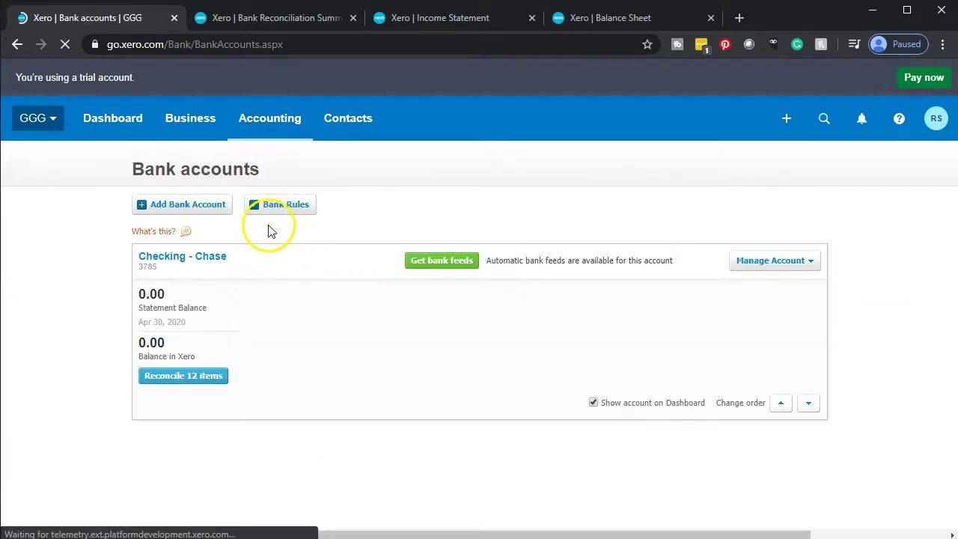
{"action": "scroll", "coordinate": [113, 252], "scroll_direction": "down", "scroll_amount": 2}
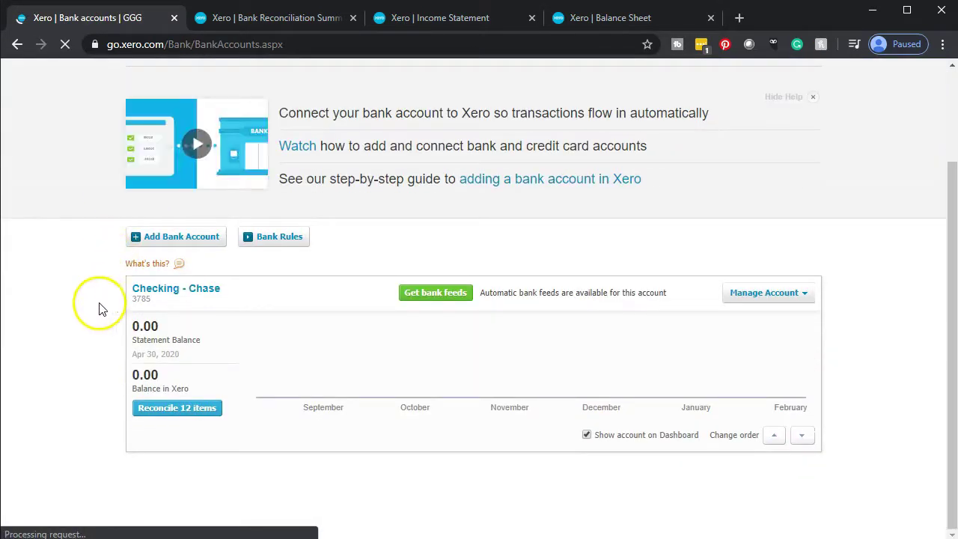
{"action": "left_click", "coordinate": [184, 413]}
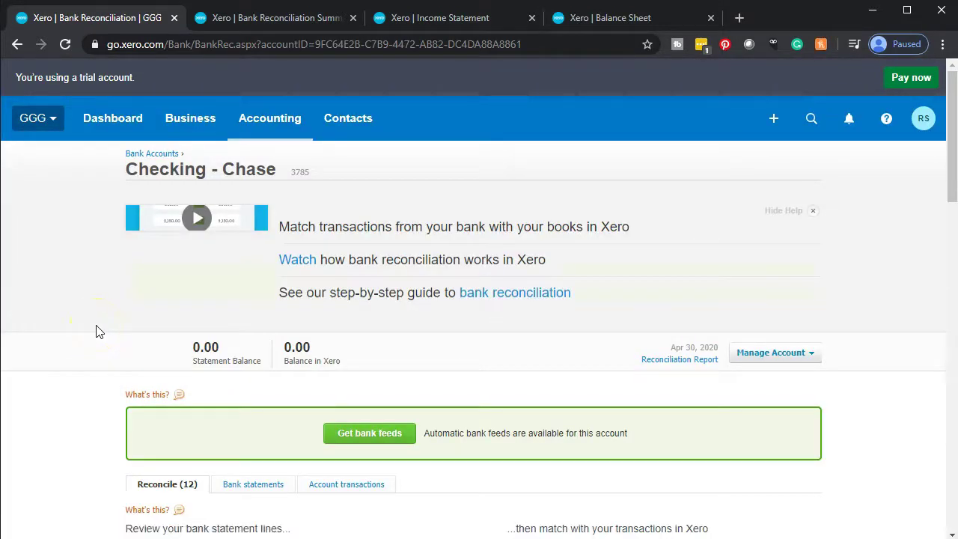
{"action": "key", "text": "ctrl+plus"}
{"action": "key", "text": "ctrl+plus"}
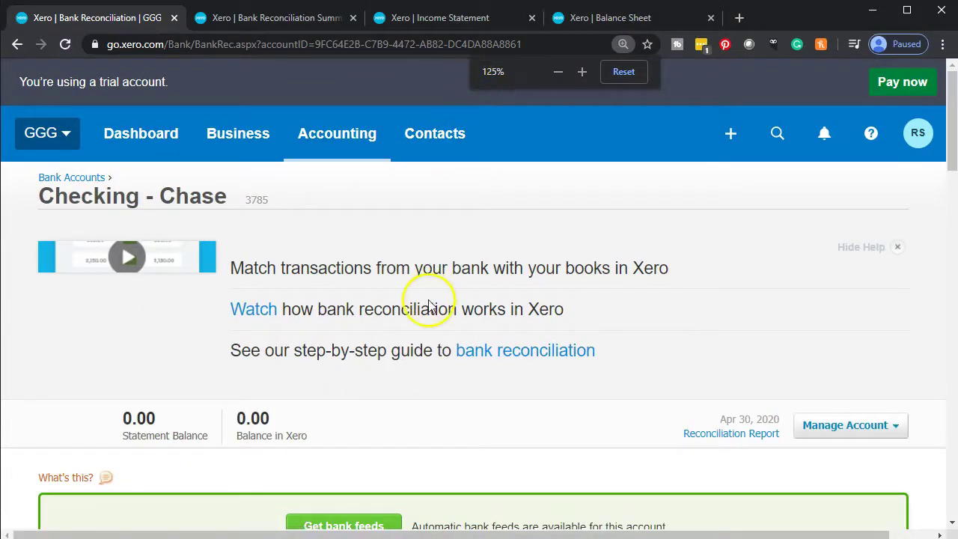
Step: Copy the payee of the Apr 5, 2020 statement line for 11,000.00 into its contact, Safe Insurance Co
{"action": "scroll", "coordinate": [428, 303], "scroll_direction": "down", "scroll_amount": 4}
{"action": "scroll", "coordinate": [428, 303], "scroll_direction": "down", "scroll_amount": 4}
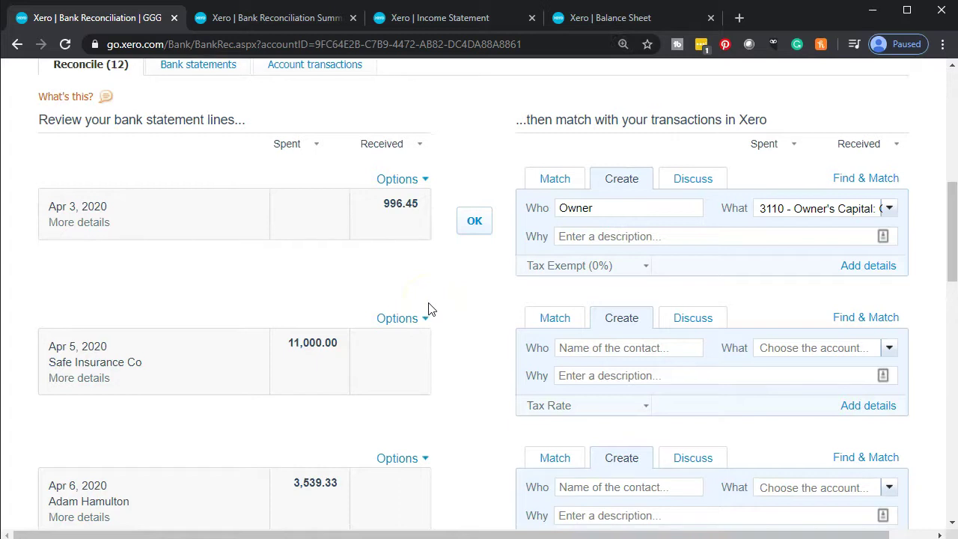
{"action": "scroll", "coordinate": [254, 345], "scroll_direction": "down", "scroll_amount": 1}
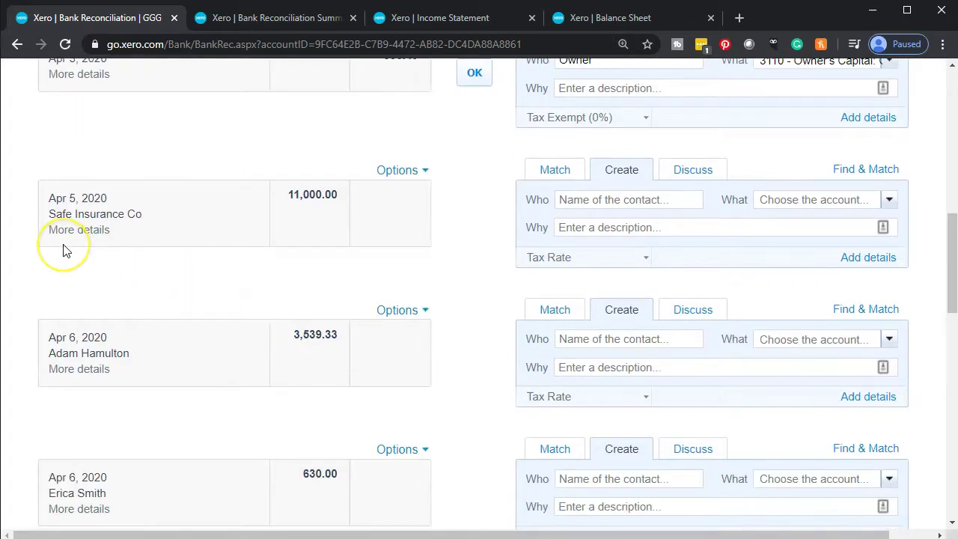
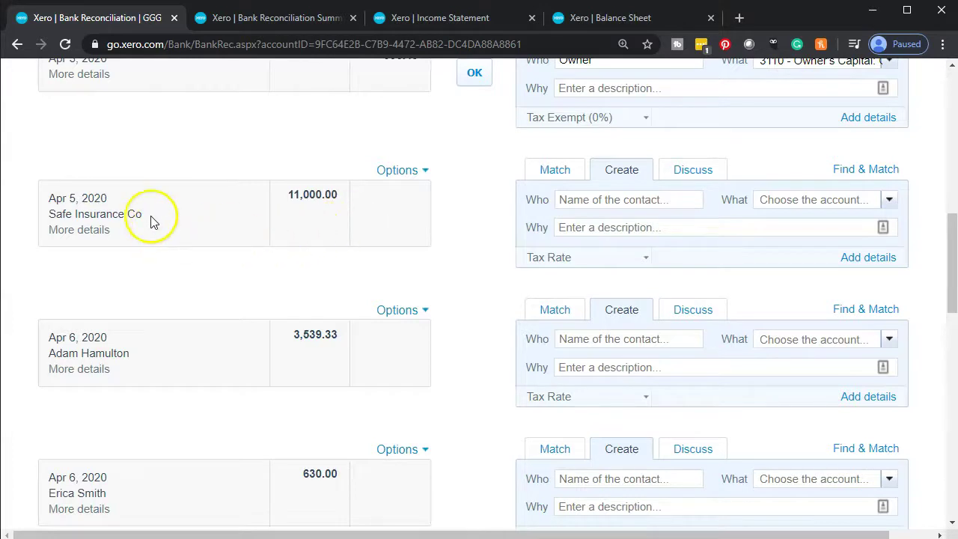
{"action": "left_click_drag", "start_coordinate": [150, 221], "coordinate": [50, 216]}
{"action": "key", "text": "ctrl+c"}
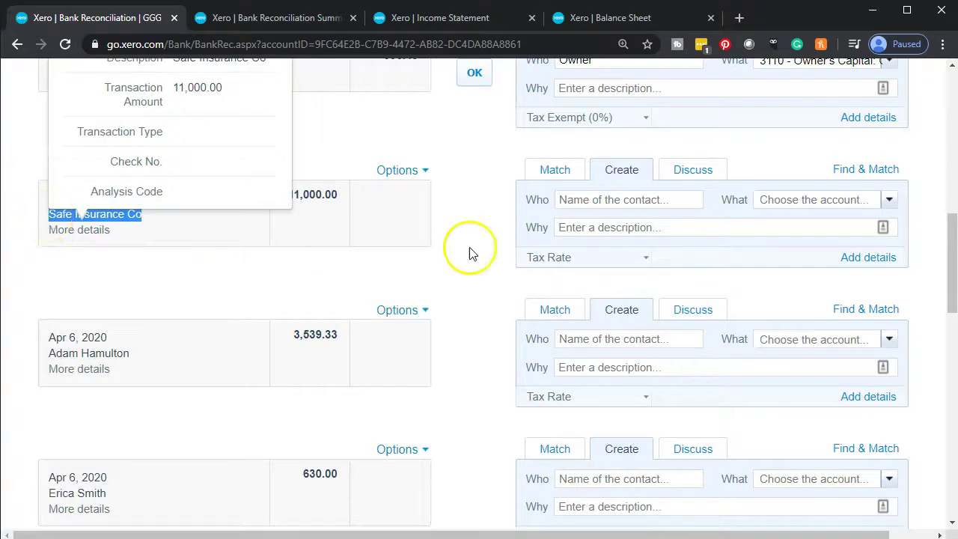
{"action": "left_click", "coordinate": [587, 198]}
{"action": "key", "text": "ctrl+v"}
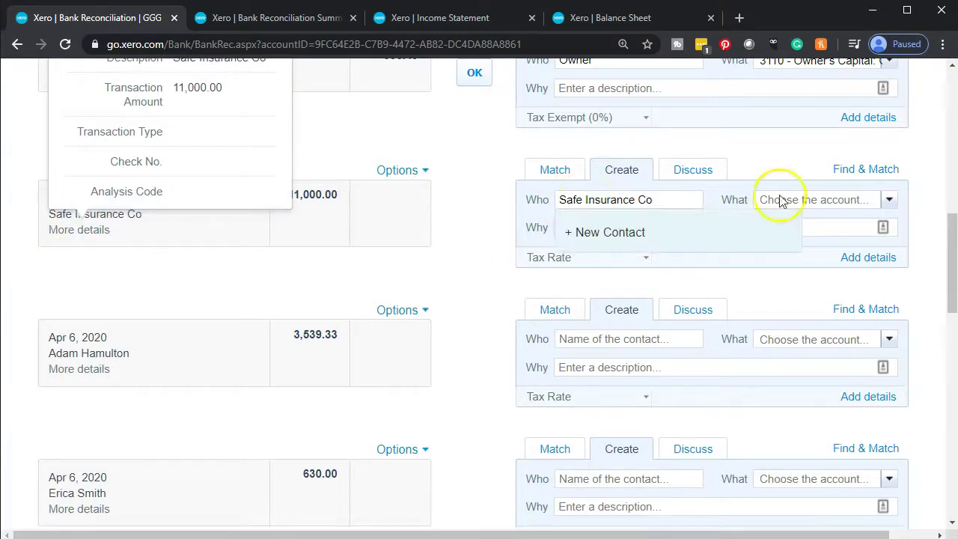
Step: Assign the account 6320 - Insurance to the Safe Insurance Co payment
{"action": "left_click", "coordinate": [888, 199]}
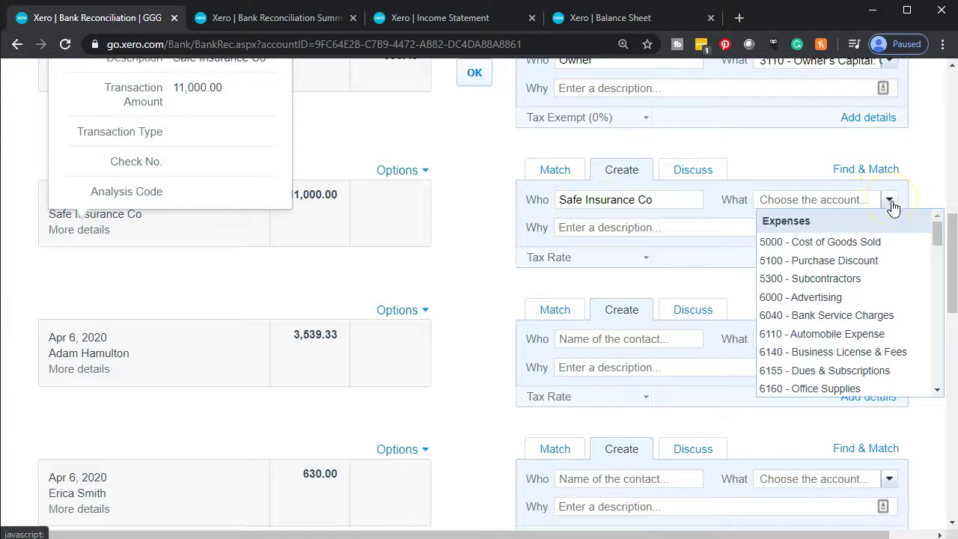
{"action": "scroll", "coordinate": [882, 290], "scroll_direction": "down", "scroll_amount": 3}
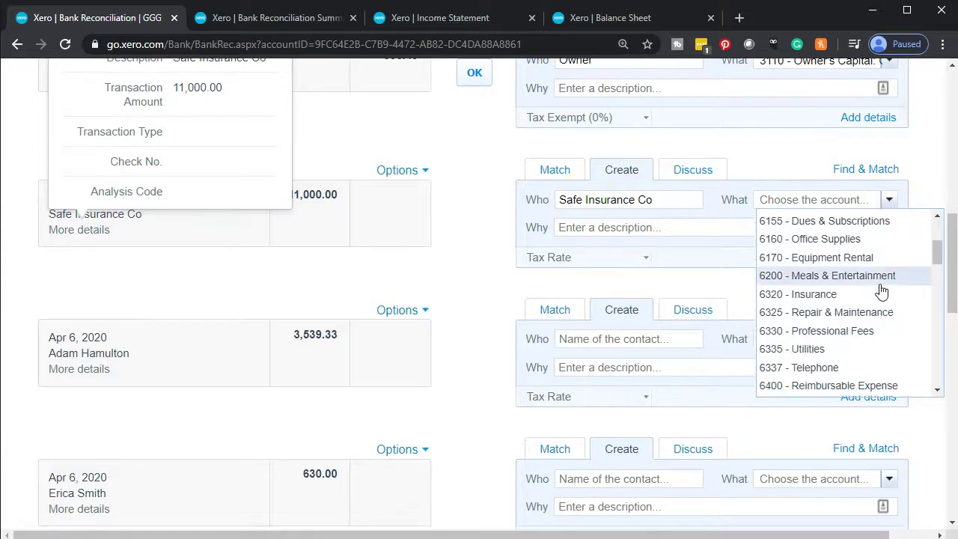
{"action": "scroll", "coordinate": [881, 291], "scroll_direction": "down", "scroll_amount": 3}
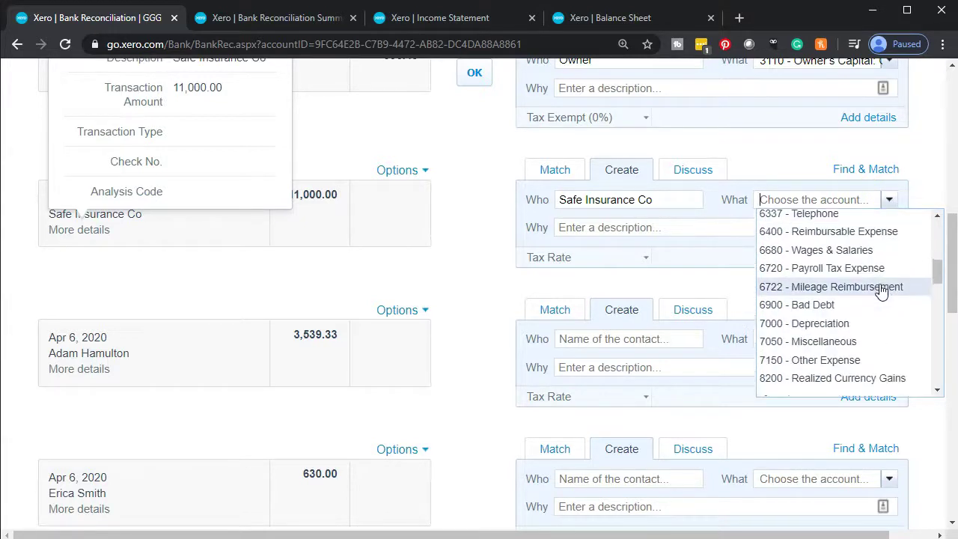
{"action": "scroll", "coordinate": [882, 290], "scroll_direction": "up", "scroll_amount": 3}
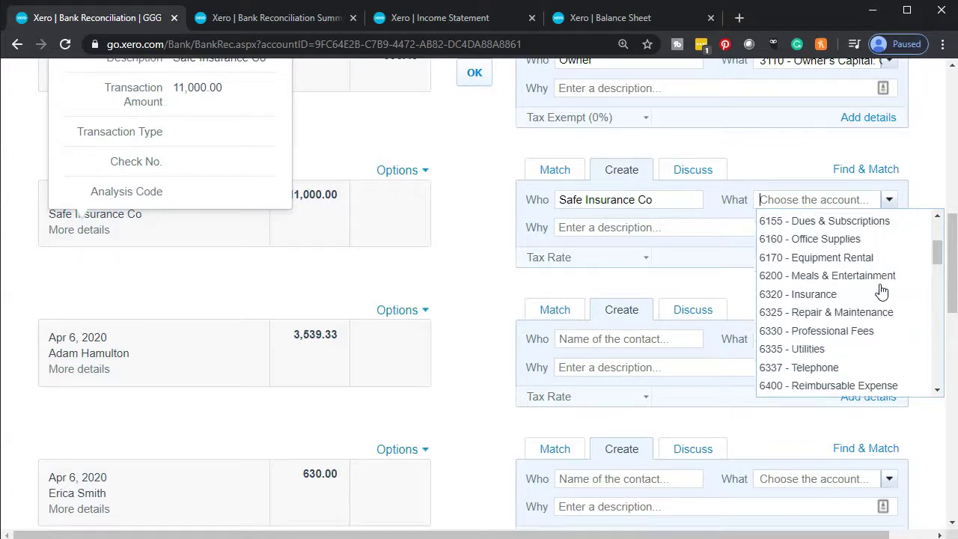
{"action": "left_click", "coordinate": [878, 294]}
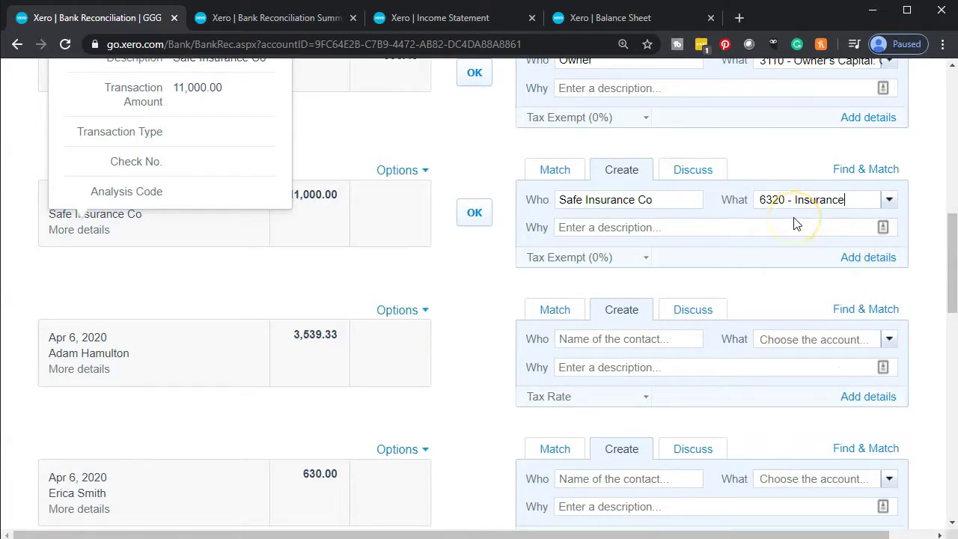
Step: Close the statement details and reconcile the Apr 5 Safe Insurance Co payment
{"action": "scroll", "coordinate": [337, 171], "scroll_direction": "up", "scroll_amount": 2}
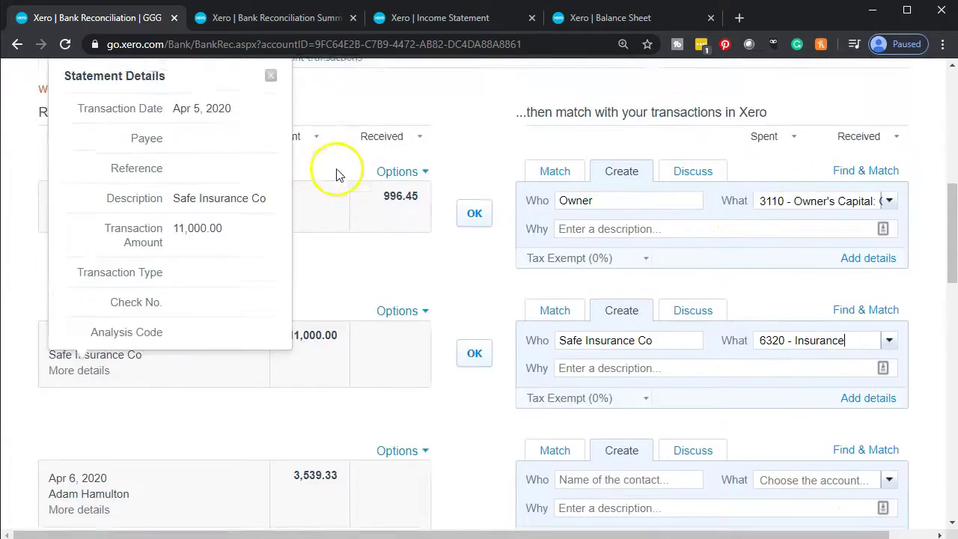
{"action": "left_click", "coordinate": [268, 88]}
{"action": "scroll", "coordinate": [466, 274], "scroll_direction": "down", "scroll_amount": 1}
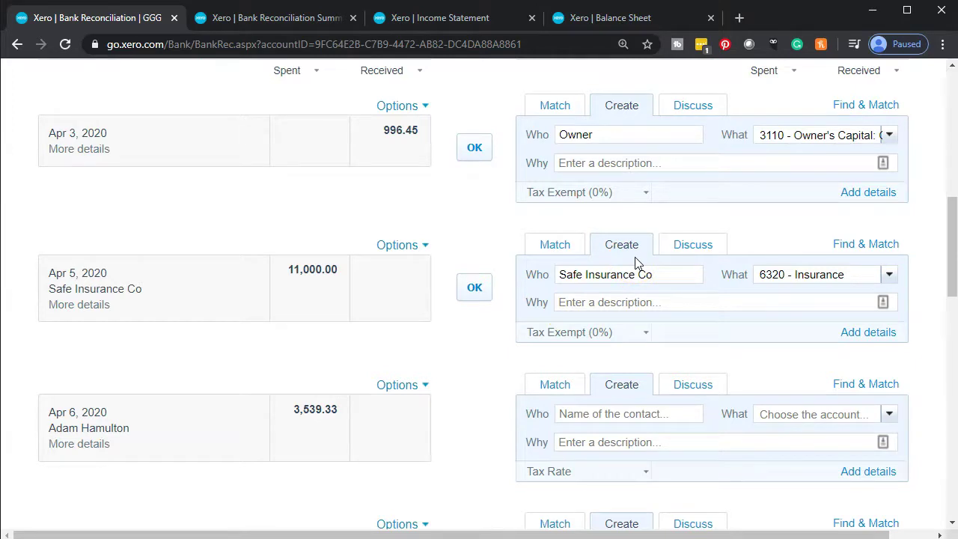
{"action": "left_click", "coordinate": [592, 299]}
{"action": "left_click", "coordinate": [476, 287]}
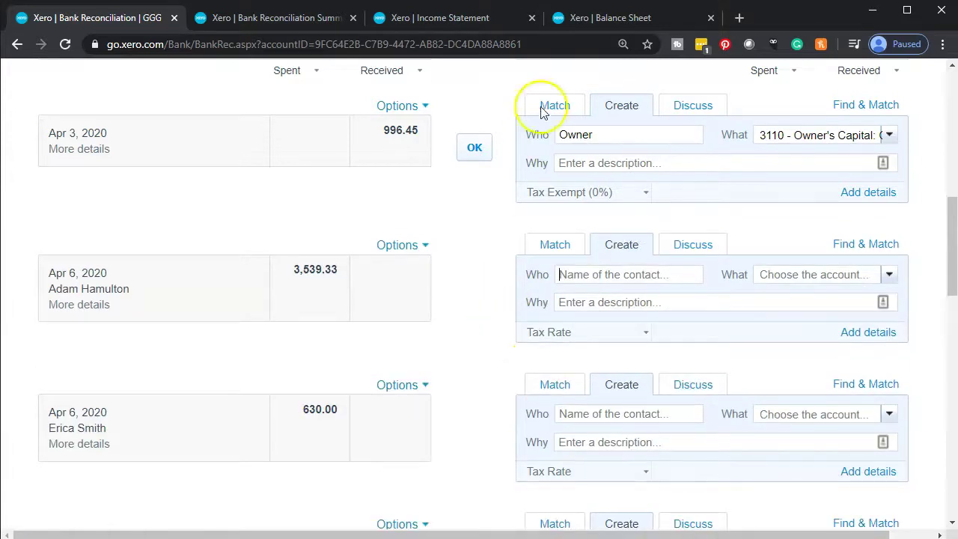
Step: Update the Balance Sheet as of Apr 30, 2020 and show its current assets
{"action": "left_click", "coordinate": [607, 23]}
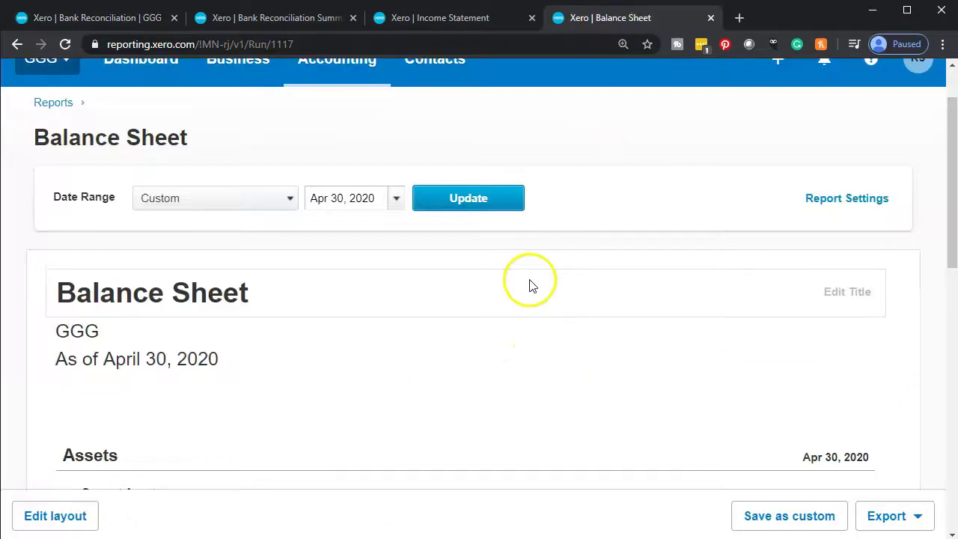
{"action": "left_click", "coordinate": [468, 202]}
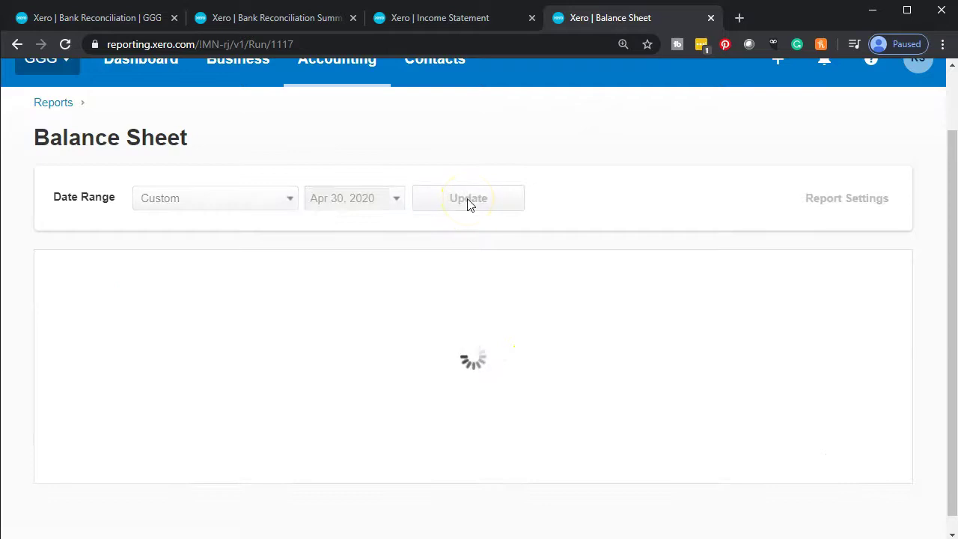
{"action": "scroll", "coordinate": [468, 202], "scroll_direction": "down", "scroll_amount": 3}
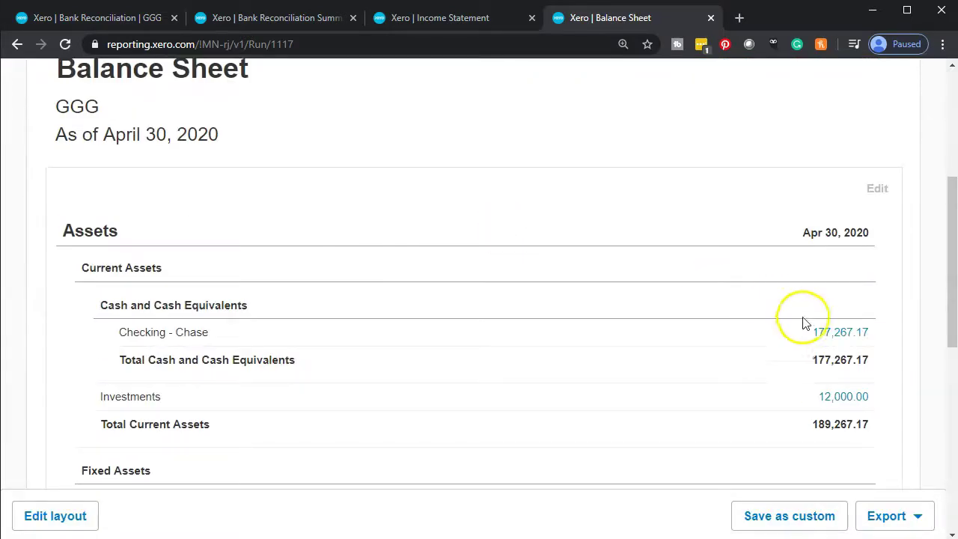
Step: Drill into the Checking - Chase balance to check the Safe Insurance Co transaction, and return to the Balance Sheet
{"action": "left_click", "coordinate": [827, 337]}
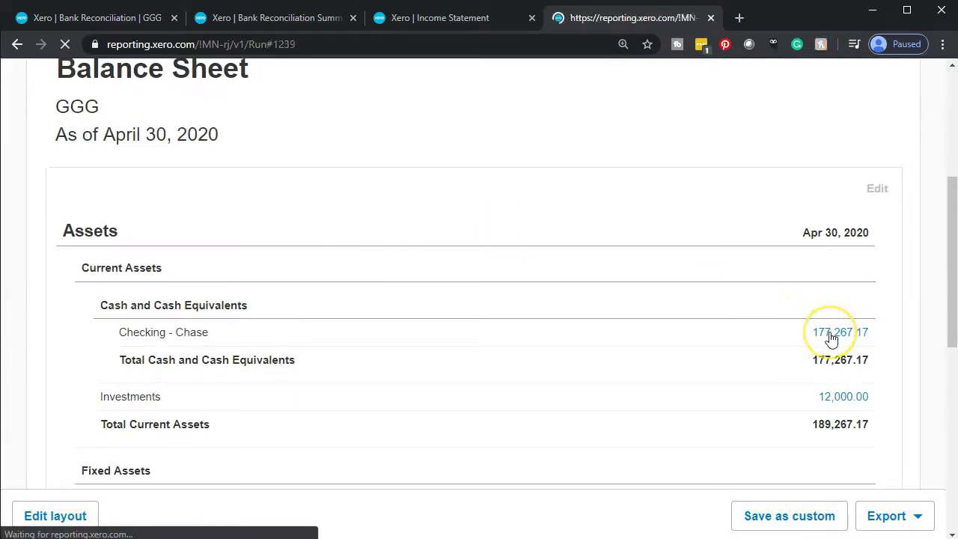
{"action": "left_click", "coordinate": [716, 331]}
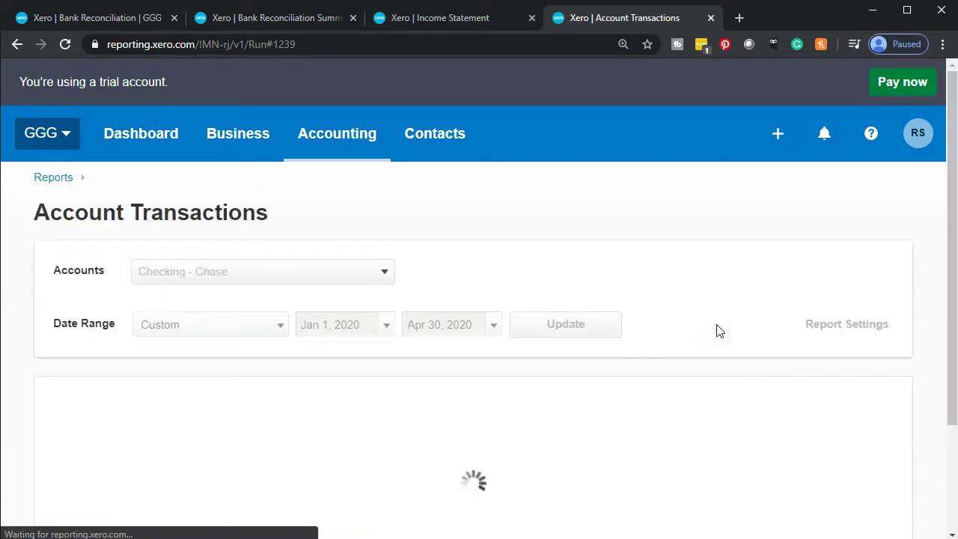
{"action": "scroll", "coordinate": [718, 332], "scroll_direction": "down", "scroll_amount": 6}
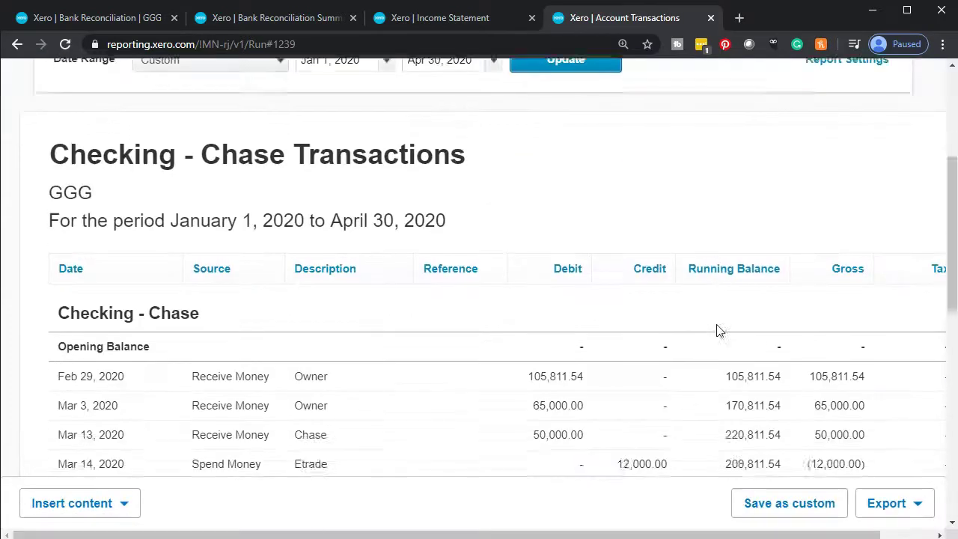
{"action": "scroll", "coordinate": [718, 331], "scroll_direction": "down", "scroll_amount": 1}
{"action": "scroll", "coordinate": [718, 331], "scroll_direction": "down", "scroll_amount": 2}
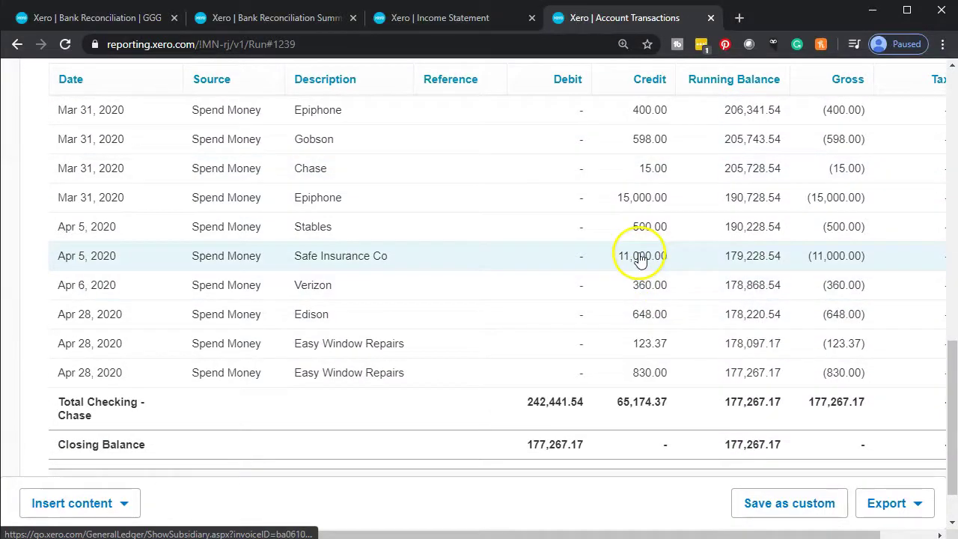
{"action": "left_click", "coordinate": [17, 45]}
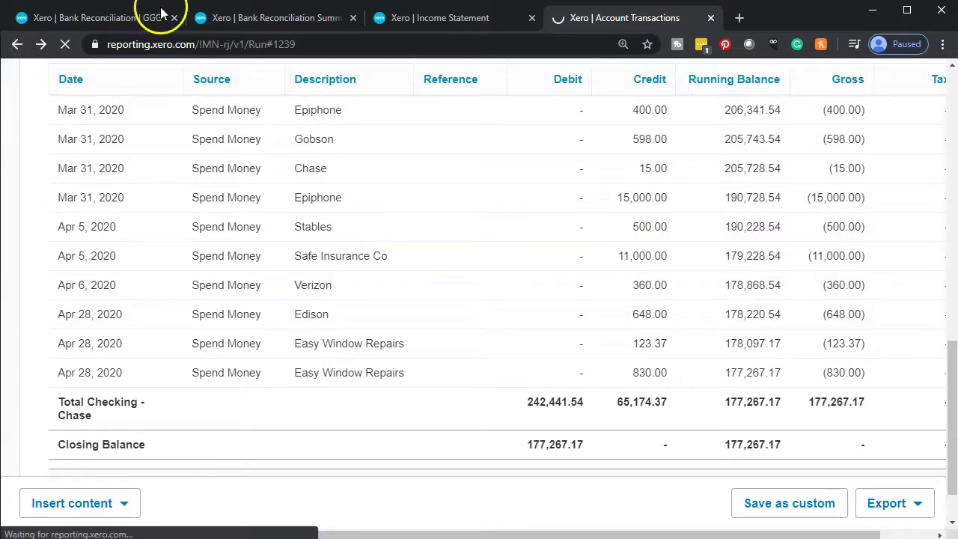
Step: Update the April 2020 Income Statement and check the insurance amount under operating expenses
{"action": "left_click", "coordinate": [424, 18]}
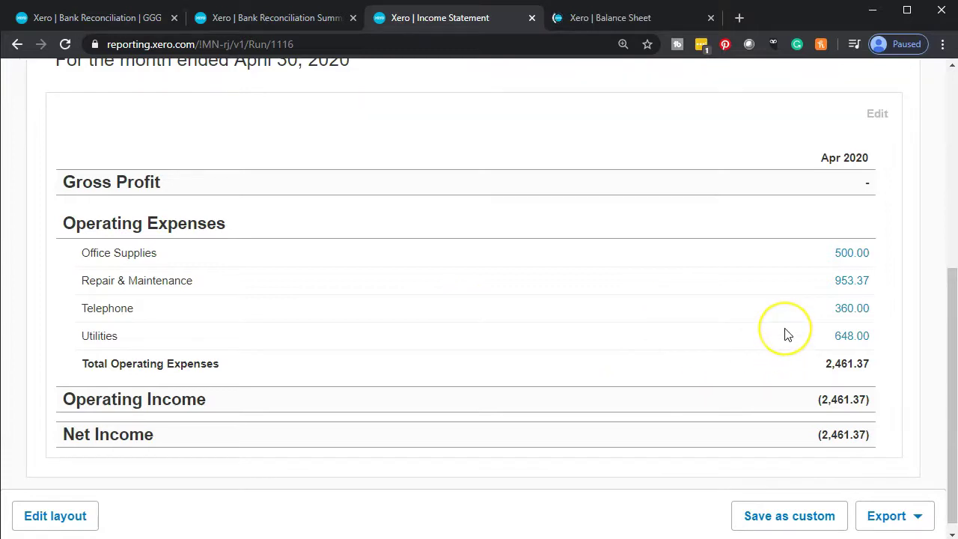
{"action": "scroll", "coordinate": [785, 335], "scroll_direction": "up", "scroll_amount": 4}
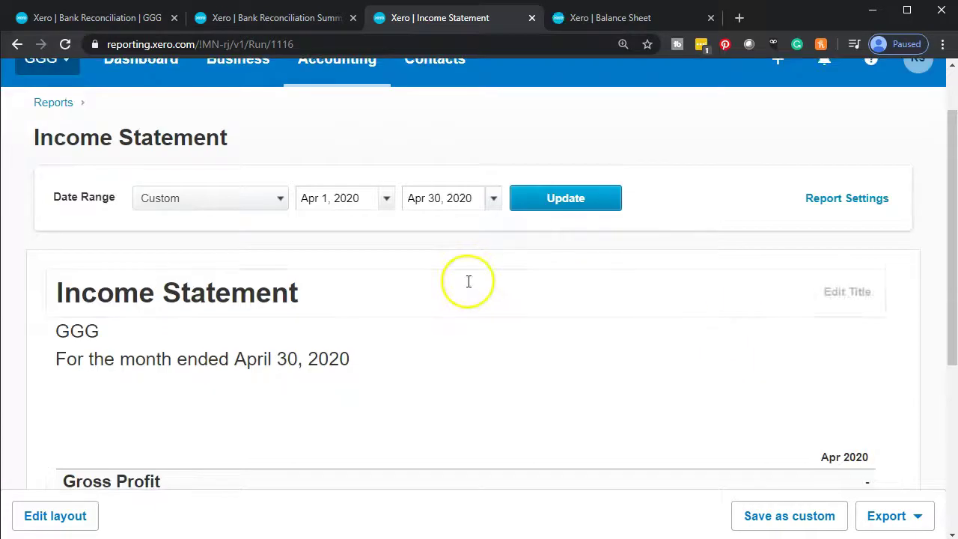
{"action": "left_click", "coordinate": [533, 205]}
{"action": "scroll", "coordinate": [534, 207], "scroll_direction": "down", "scroll_amount": 4}
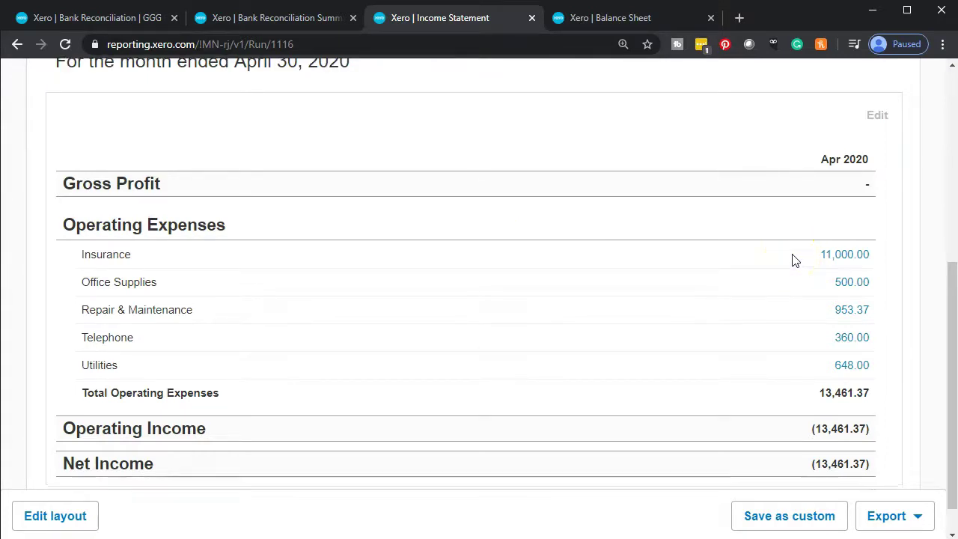
{"action": "scroll", "coordinate": [613, 225], "scroll_direction": "up", "scroll_amount": 1}
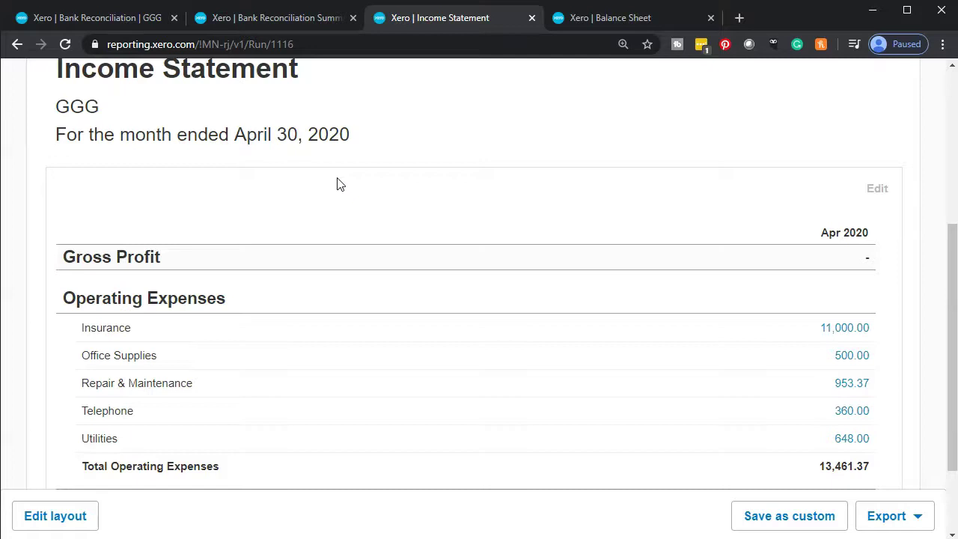
{"action": "scroll", "coordinate": [804, 336], "scroll_direction": "down", "scroll_amount": 1}
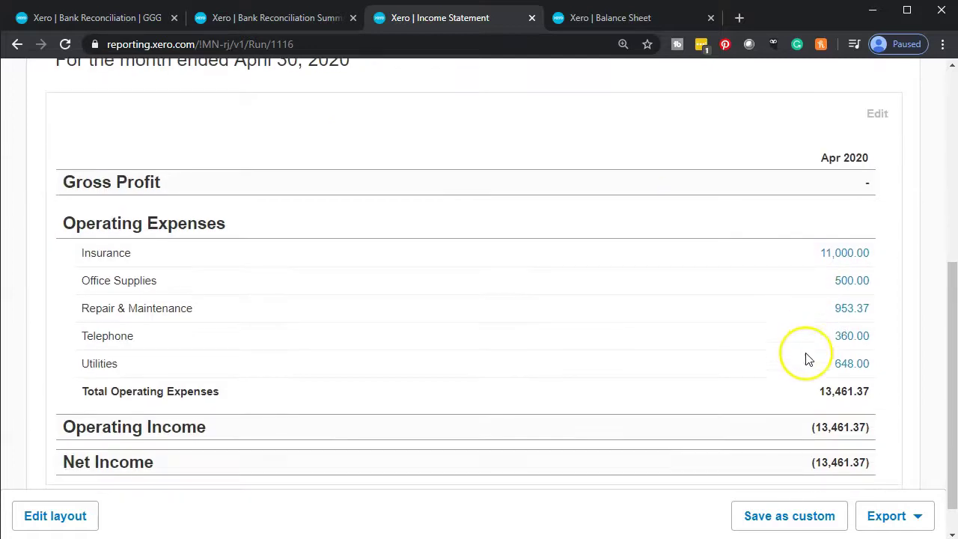
{"action": "scroll", "coordinate": [696, 423], "scroll_direction": "up", "scroll_amount": 1}
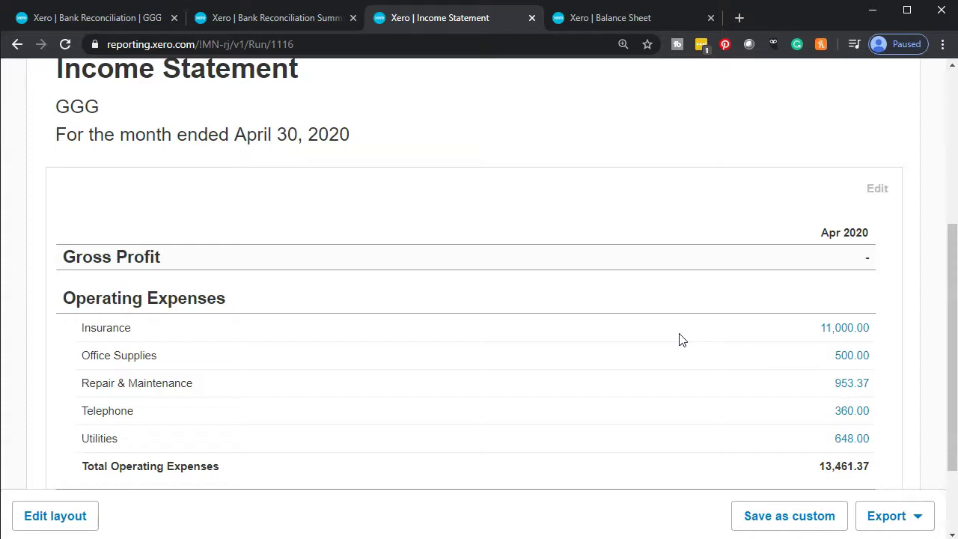
{"action": "scroll", "coordinate": [682, 339], "scroll_direction": "down", "scroll_amount": 1}
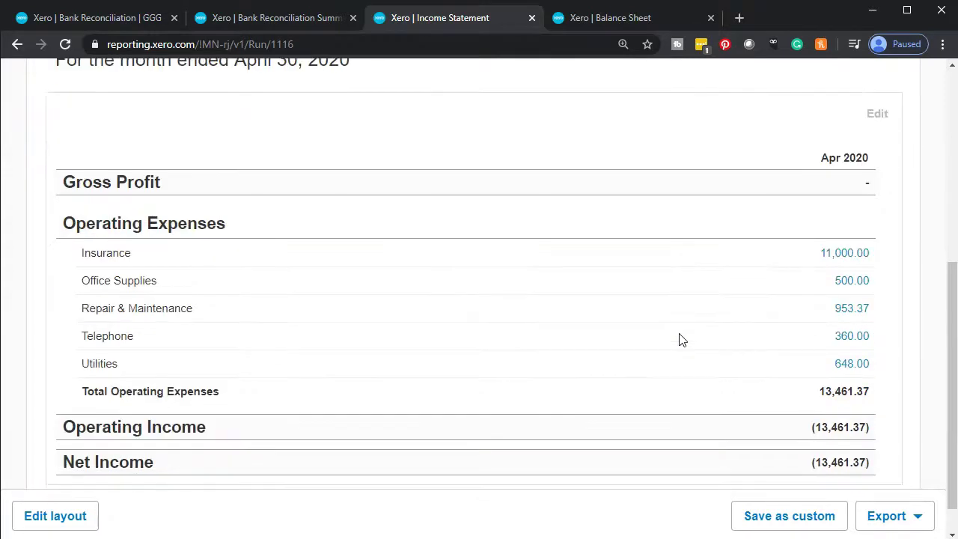
{"action": "left_click", "coordinate": [709, 297]}
{"action": "scroll", "coordinate": [709, 298], "scroll_direction": "up", "scroll_amount": 1}
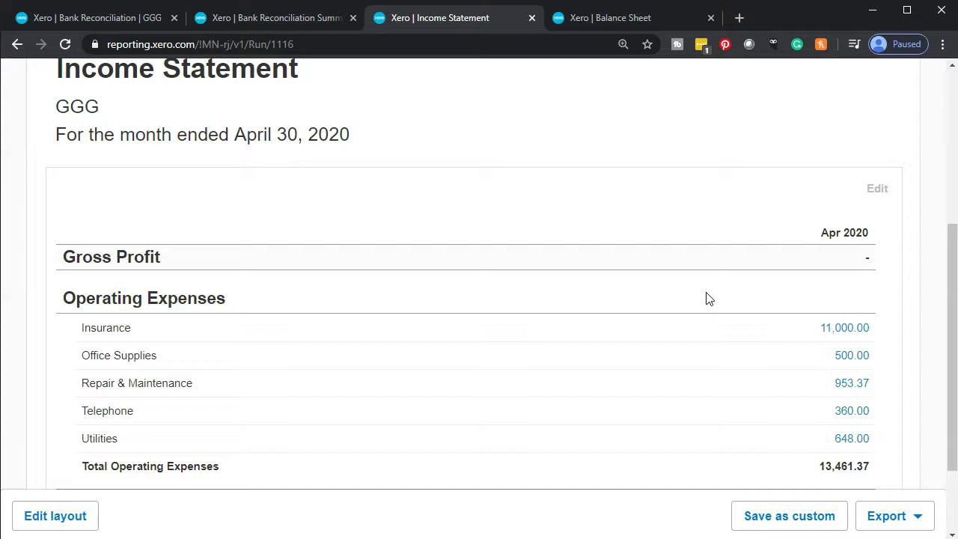
Step: Compare the Checking - Chase balance in the Bank Reconciliation Summary with the Balance Sheet, and review the un-reconciled statement lines
{"action": "left_click", "coordinate": [296, 21]}
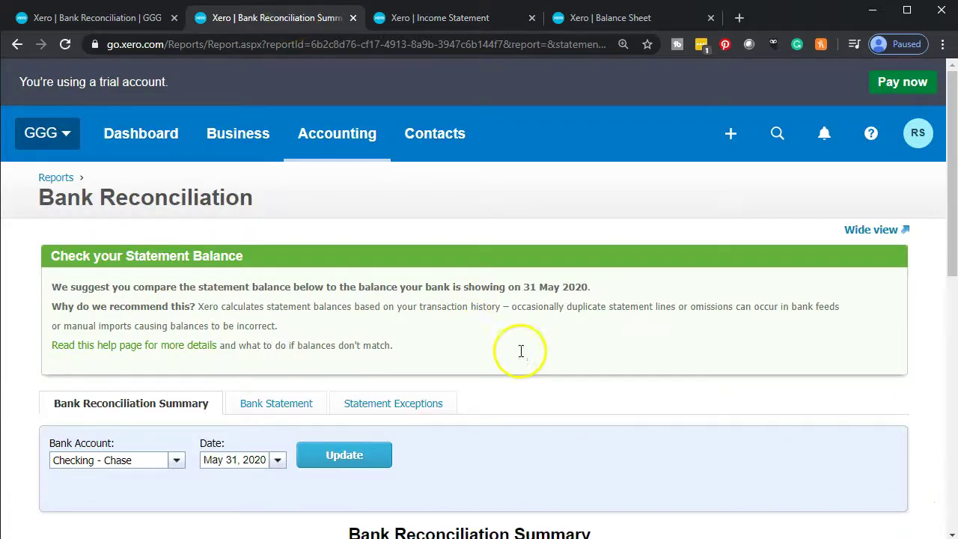
{"action": "scroll", "coordinate": [610, 357], "scroll_direction": "down", "scroll_amount": 5}
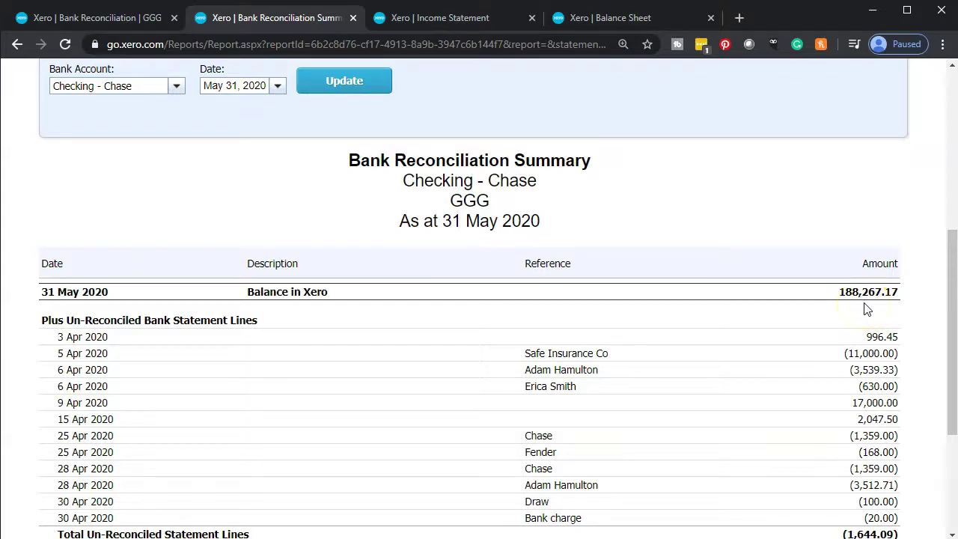
{"action": "left_click", "coordinate": [620, 18]}
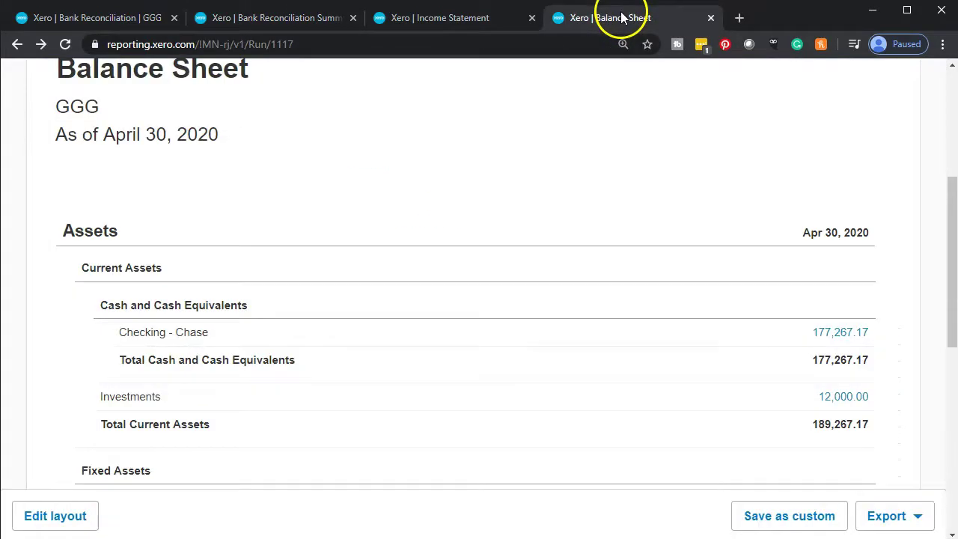
{"action": "scroll", "coordinate": [819, 298], "scroll_direction": "down", "scroll_amount": 1}
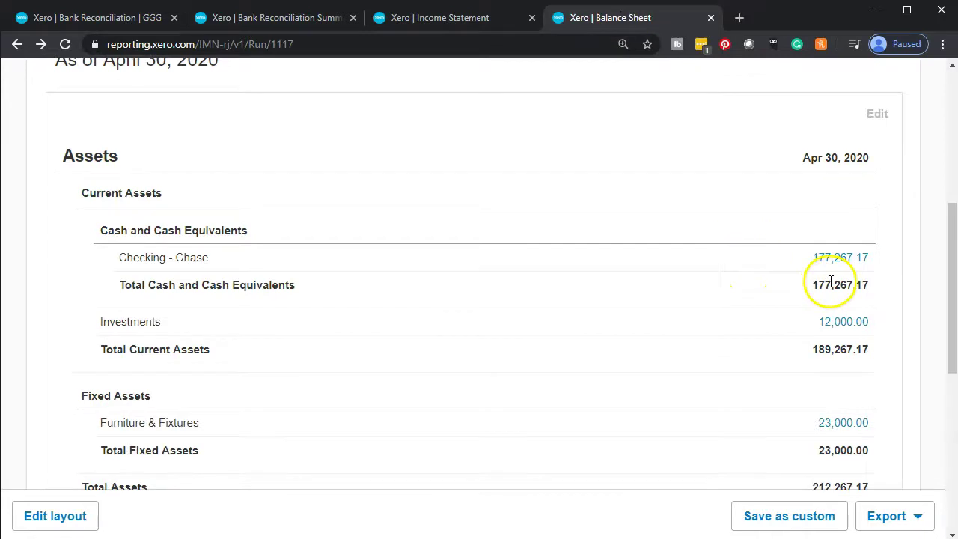
{"action": "left_click", "coordinate": [279, 22]}
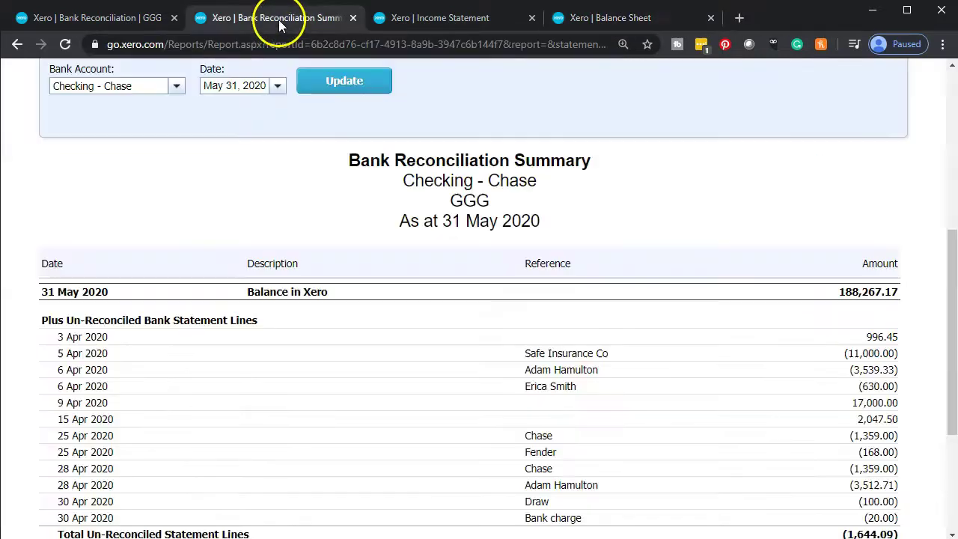
{"action": "scroll", "coordinate": [501, 241], "scroll_direction": "down", "scroll_amount": 1}
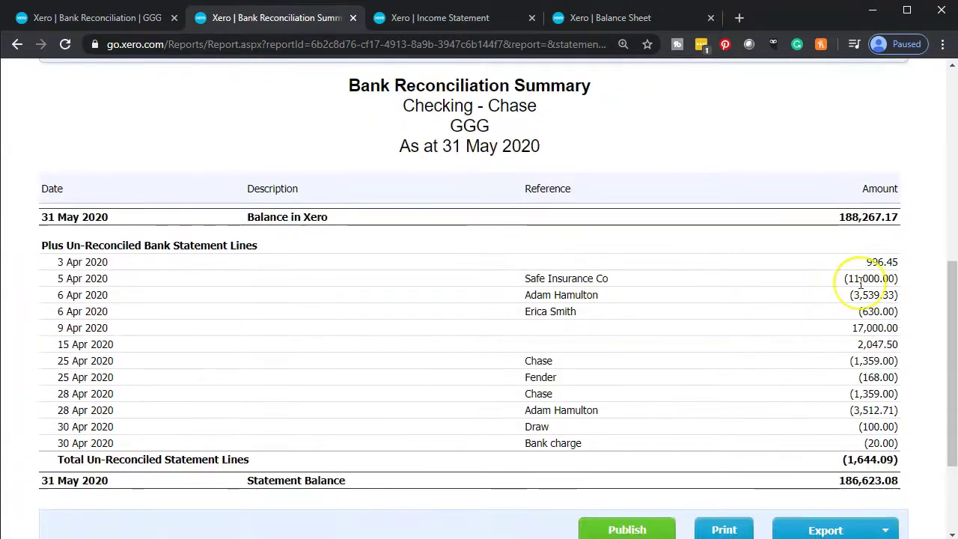
{"action": "scroll", "coordinate": [860, 282], "scroll_direction": "down", "scroll_amount": 1}
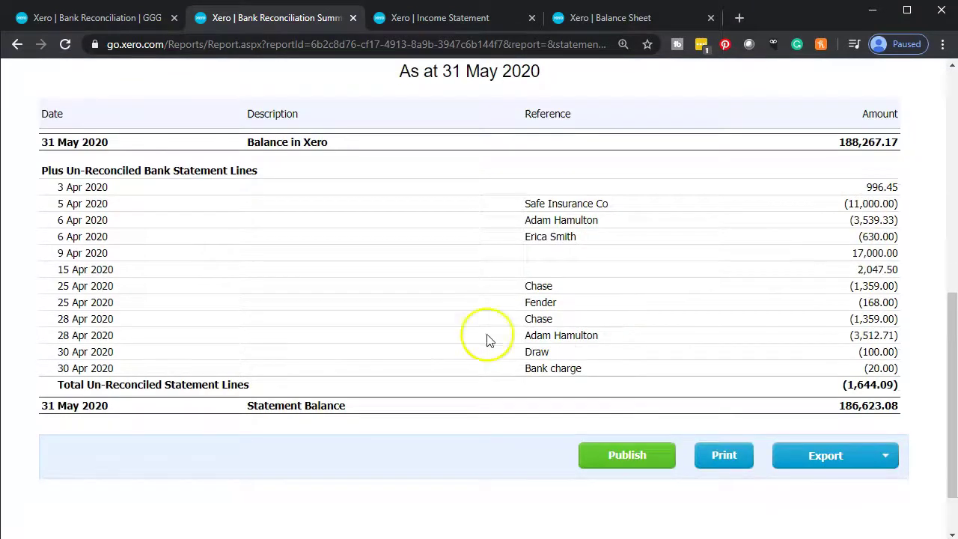
Step: Update the Bank Reconciliation Summary to Apr 30, 2020 and compare its balance in Xero with the Balance Sheet's Checking - Chase amount
{"action": "scroll", "coordinate": [524, 333], "scroll_direction": "up", "scroll_amount": 4}
{"action": "left_click", "coordinate": [334, 155]}
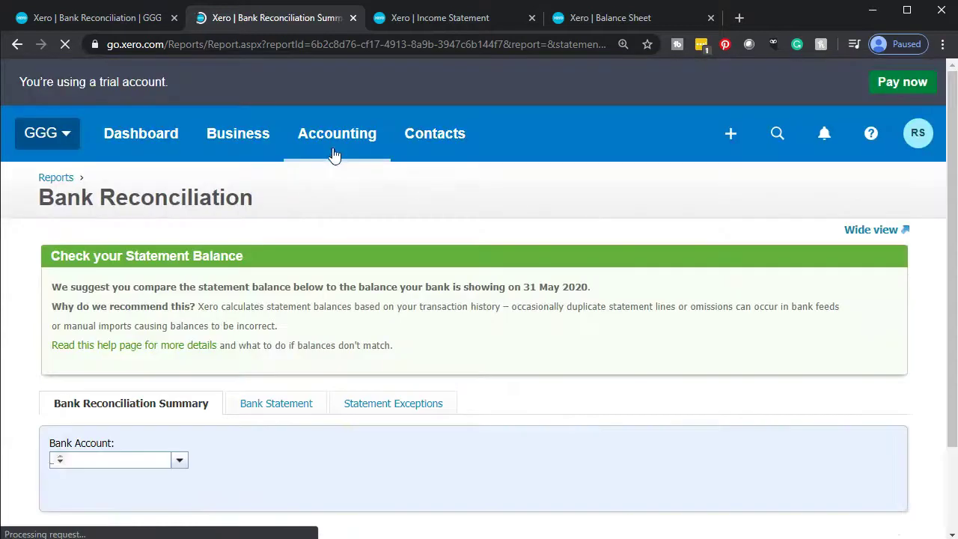
{"action": "scroll", "coordinate": [478, 299], "scroll_direction": "down", "scroll_amount": 3}
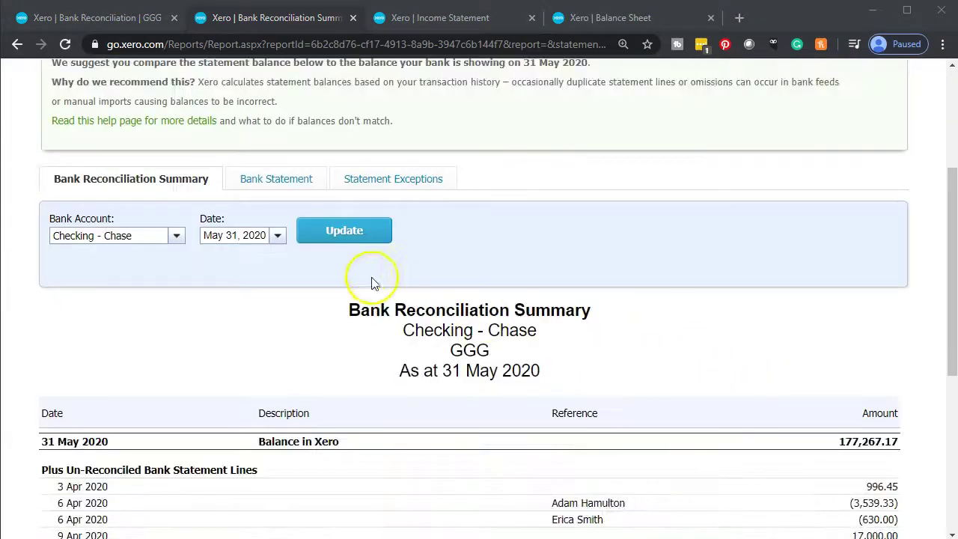
{"action": "left_click", "coordinate": [282, 244]}
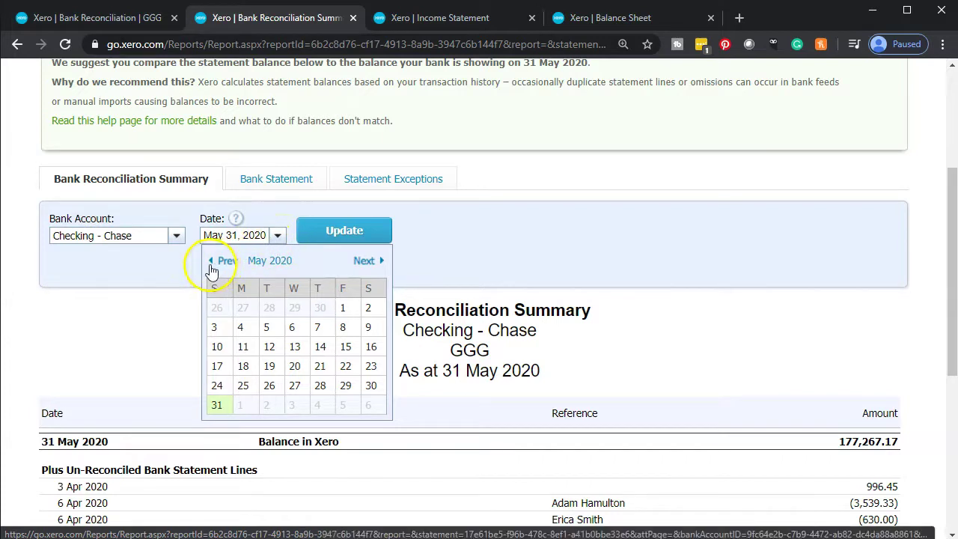
{"action": "left_click", "coordinate": [320, 309]}
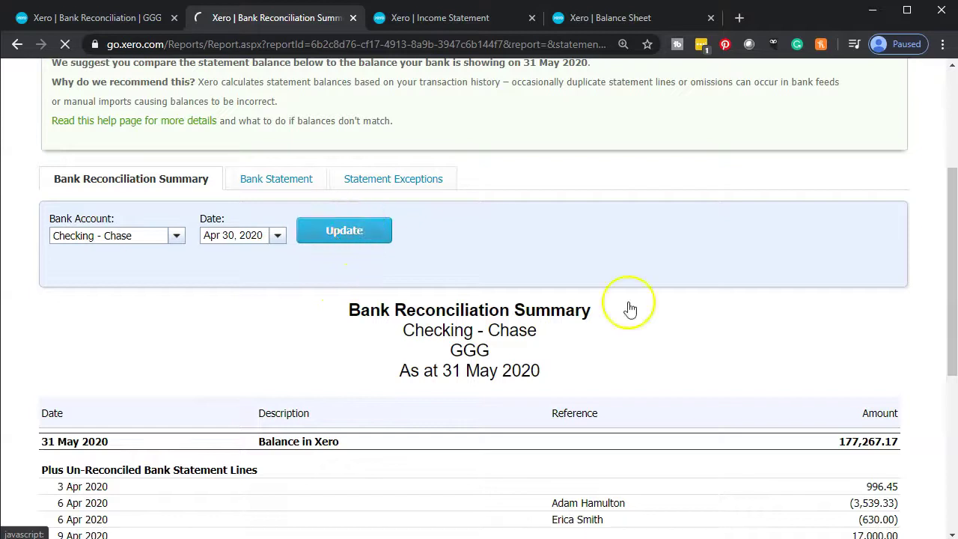
{"action": "scroll", "coordinate": [651, 310], "scroll_direction": "down", "scroll_amount": 6}
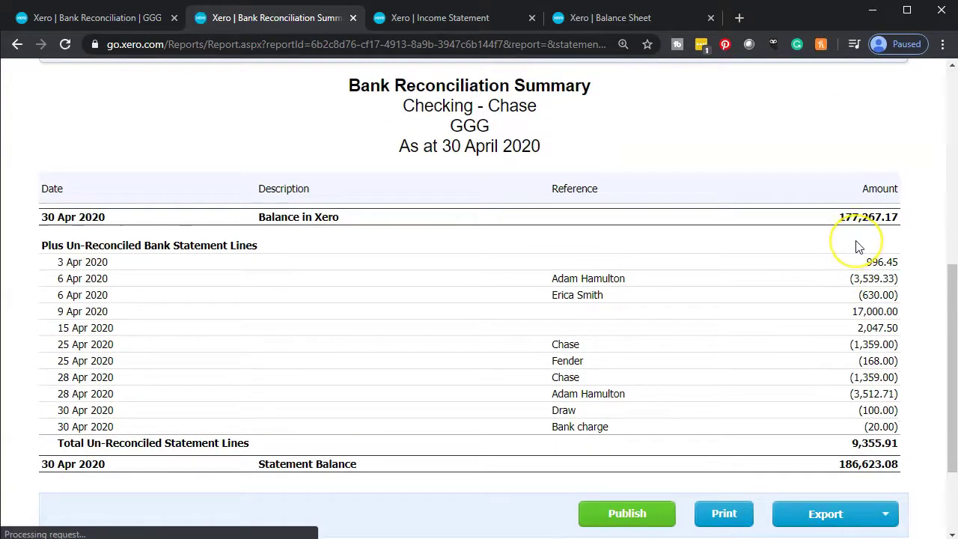
{"action": "left_click", "coordinate": [620, 19]}
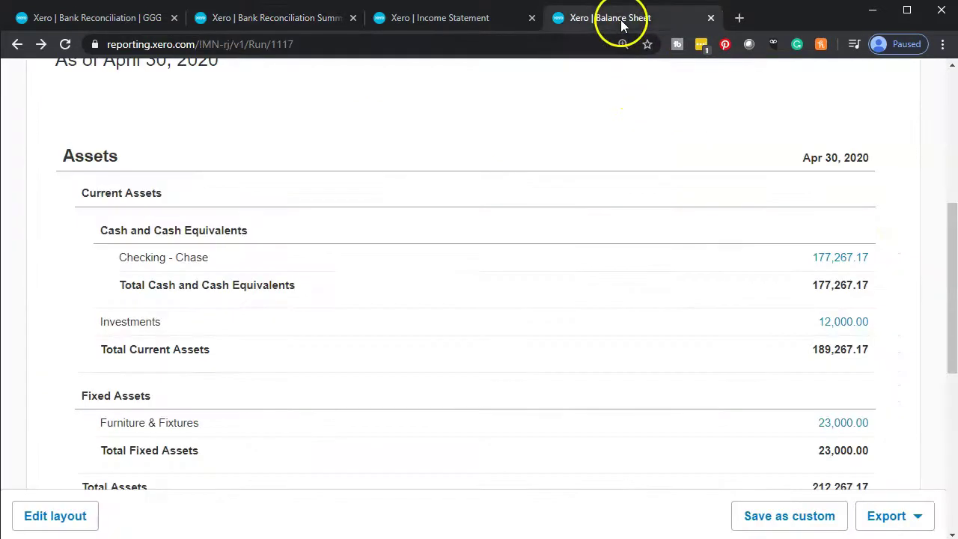
{"action": "left_click", "coordinate": [306, 23]}
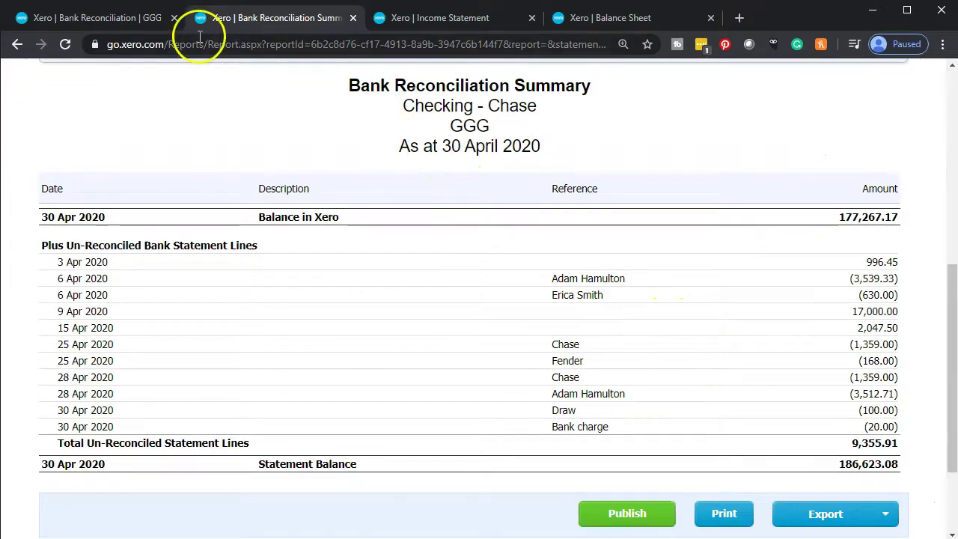
Step: Open the imported bank statement lines for Checking - Chase and check the status of the Apr 5 Safe Insurance Co line
{"action": "left_click", "coordinate": [116, 21]}
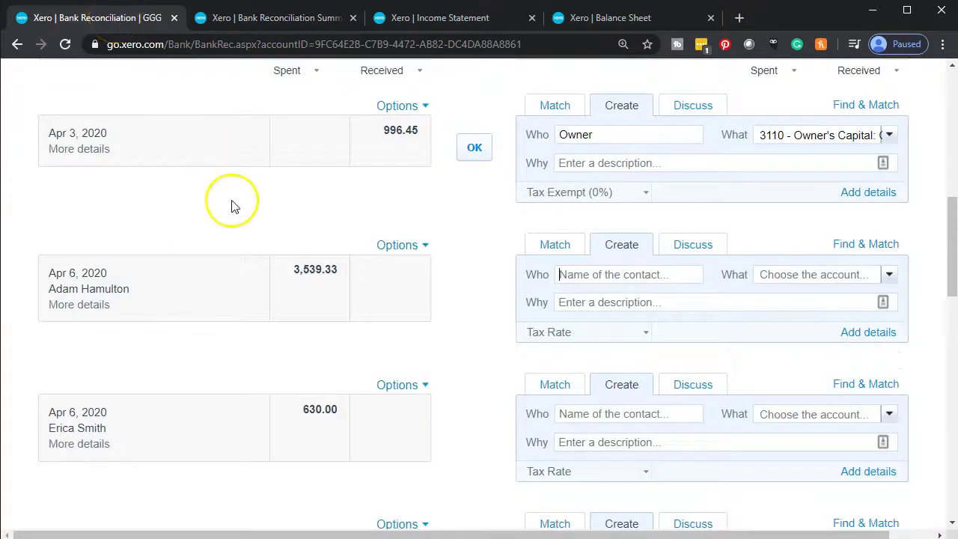
{"action": "scroll", "coordinate": [254, 311], "scroll_direction": "up", "scroll_amount": 6}
{"action": "scroll", "coordinate": [254, 313], "scroll_direction": "down", "scroll_amount": 2}
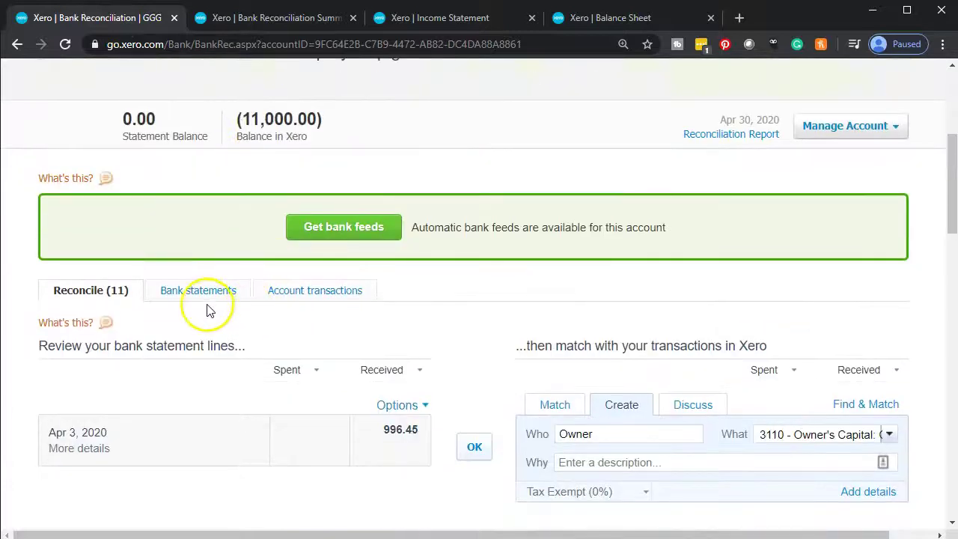
{"action": "left_click", "coordinate": [198, 290]}
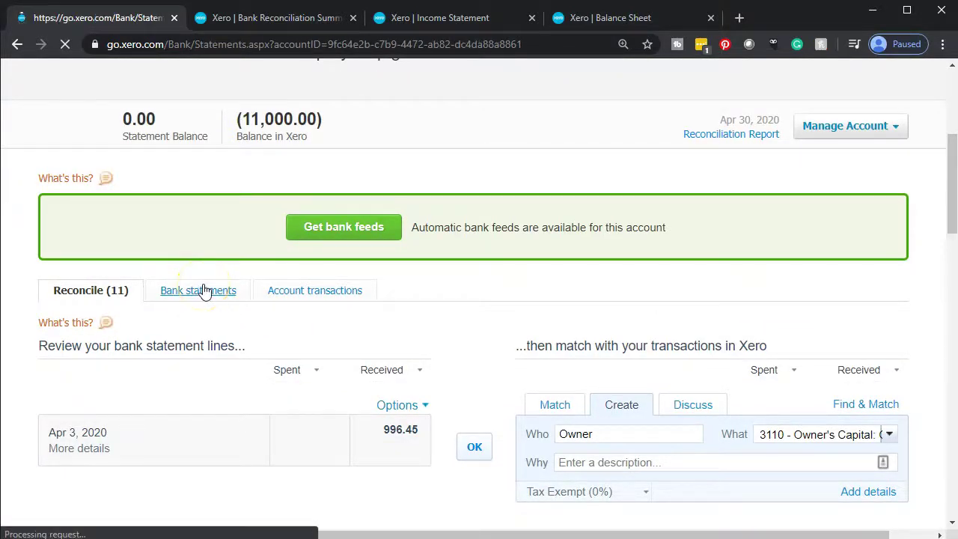
{"action": "scroll", "coordinate": [206, 290], "scroll_direction": "down", "scroll_amount": 2}
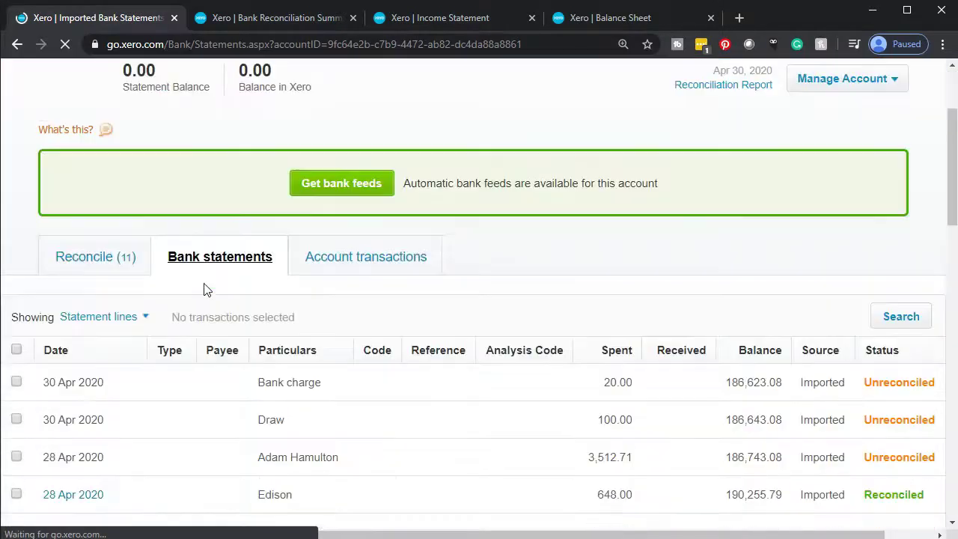
{"action": "scroll", "coordinate": [206, 290], "scroll_direction": "down", "scroll_amount": 2}
{"action": "scroll", "coordinate": [206, 290], "scroll_direction": "down", "scroll_amount": 3}
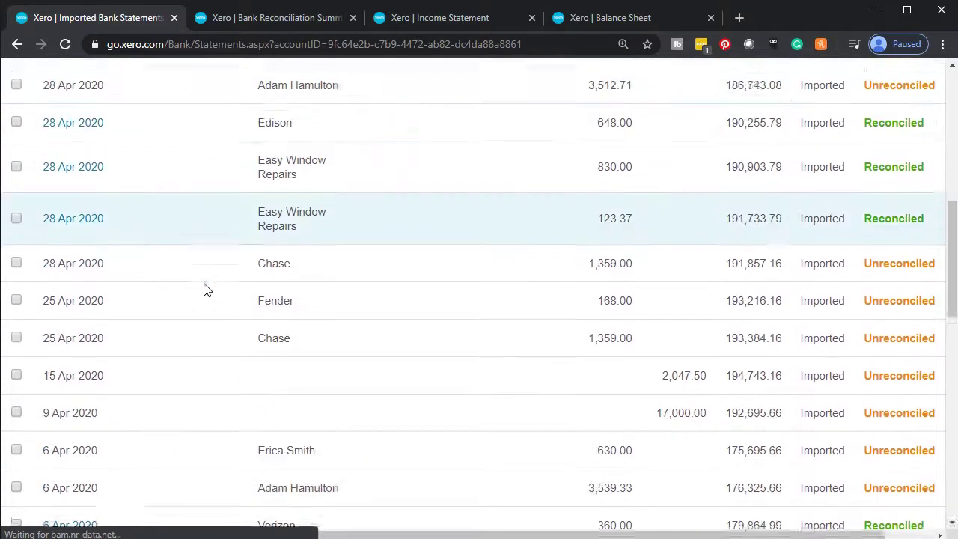
{"action": "scroll", "coordinate": [206, 291], "scroll_direction": "down", "scroll_amount": 2}
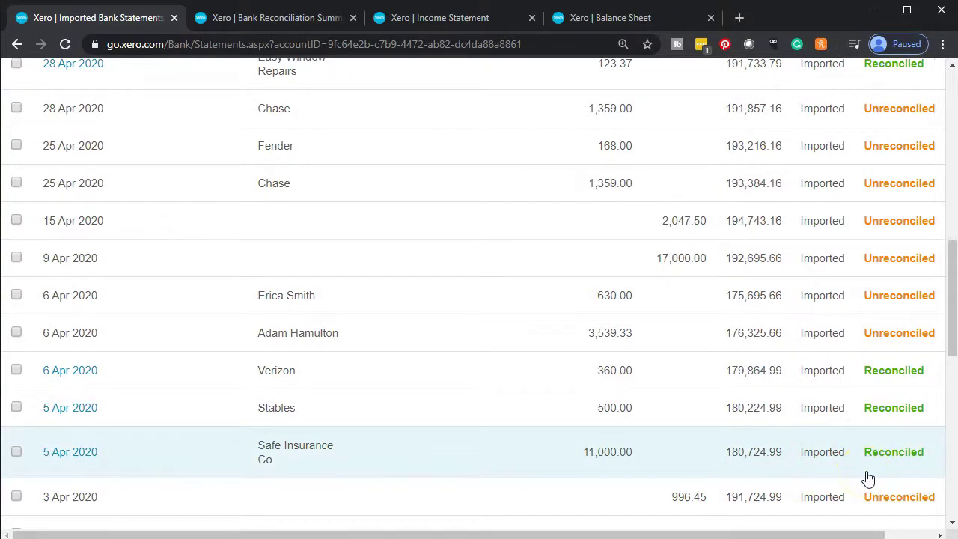
Step: Show the Checking - Chase account transactions and check the Apr 5, 2020 Safe Insurance Co entry
{"action": "scroll", "coordinate": [866, 479], "scroll_direction": "up", "scroll_amount": 5}
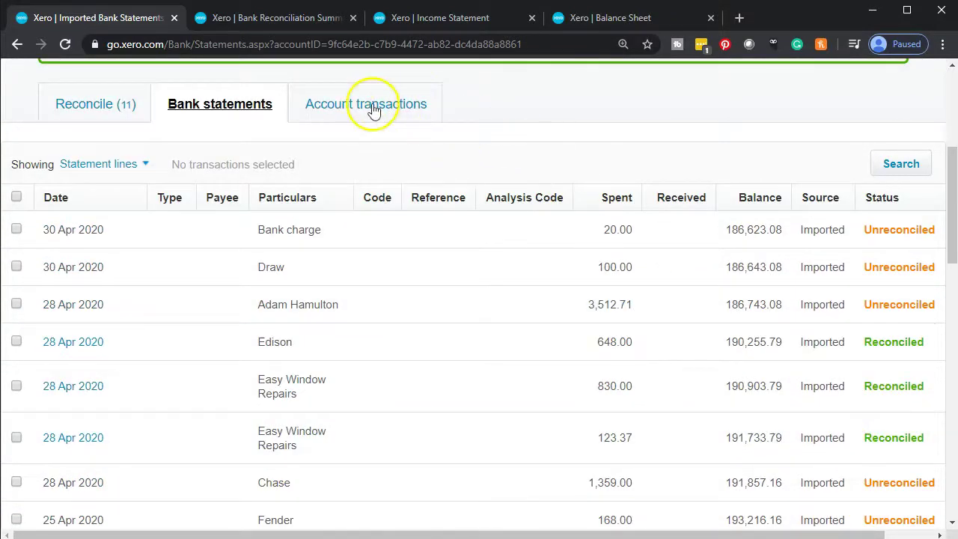
{"action": "left_click", "coordinate": [371, 109]}
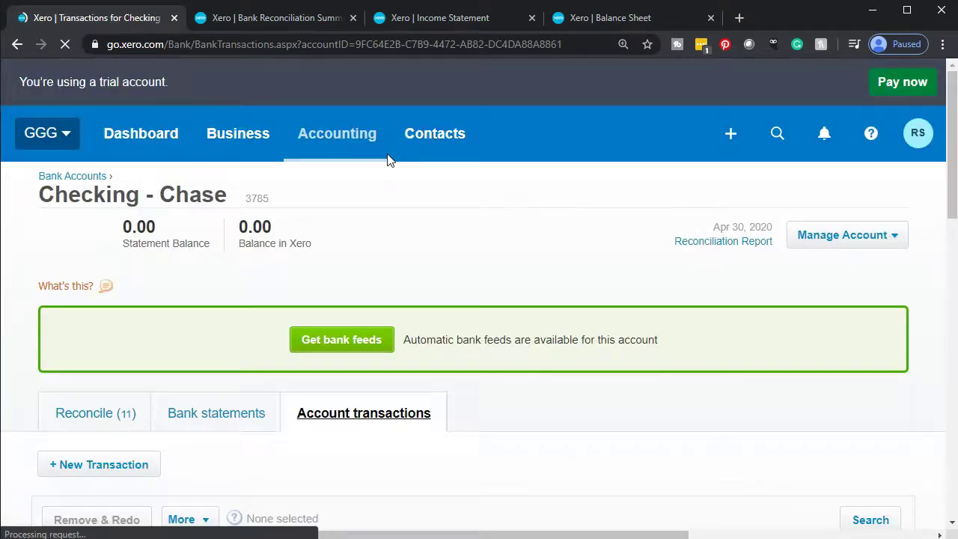
{"action": "scroll", "coordinate": [387, 161], "scroll_direction": "down", "scroll_amount": 3}
{"action": "scroll", "coordinate": [387, 161], "scroll_direction": "down", "scroll_amount": 3}
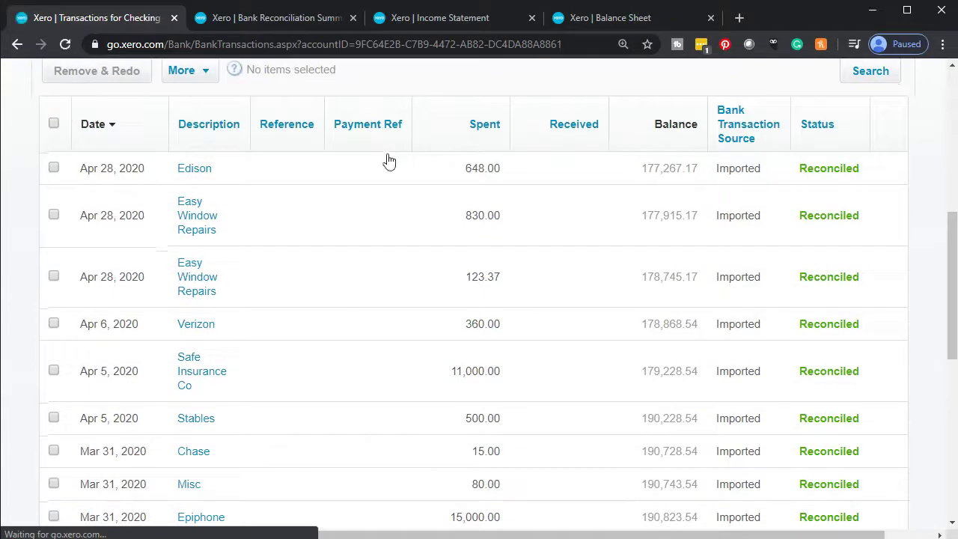
{"action": "scroll", "coordinate": [427, 246], "scroll_direction": "down", "scroll_amount": 1}
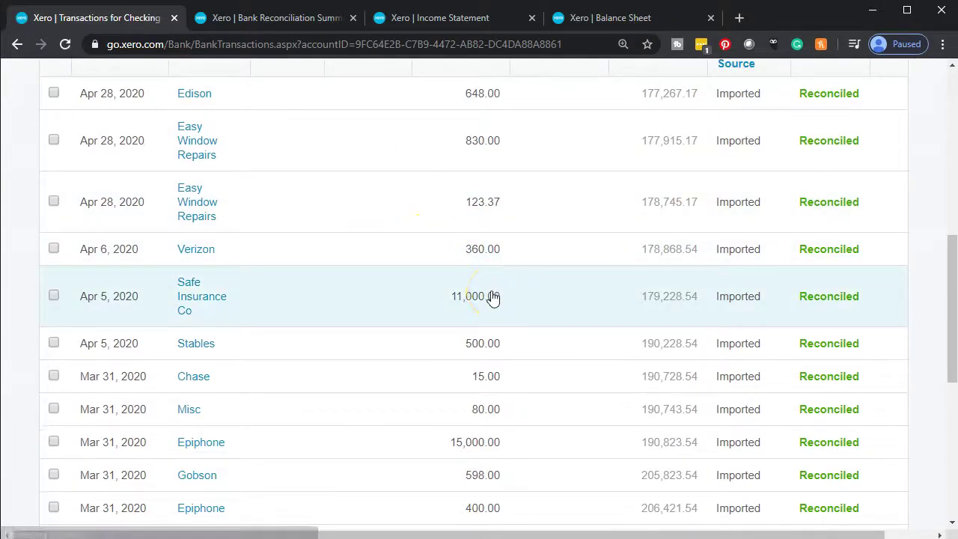